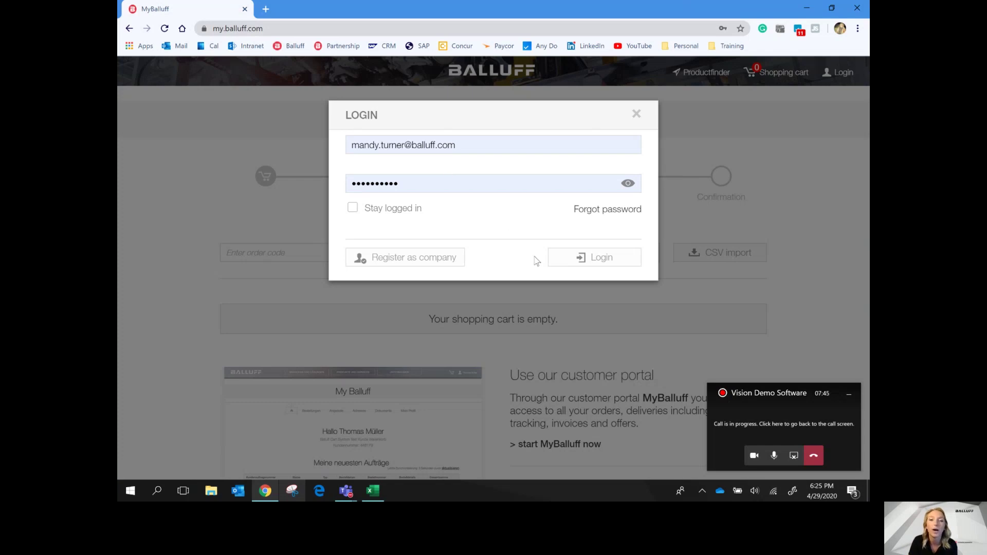
Log in to the customer portal with the prefilled credentials and open the Demo Software page of the MyBalluff account.
{"action": "left_click", "coordinate": [565, 266]}
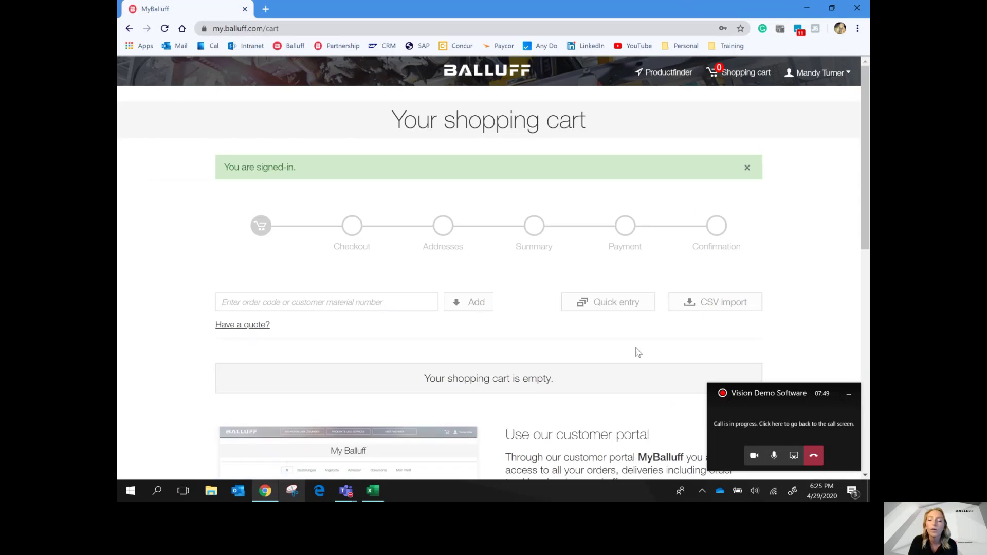
{"action": "left_click", "coordinate": [816, 76]}
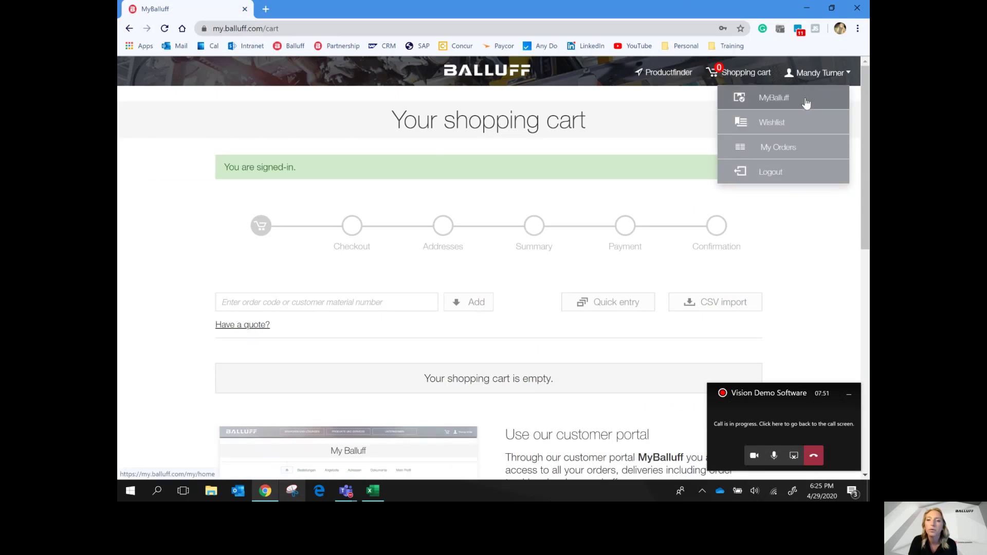
{"action": "left_click", "coordinate": [810, 98]}
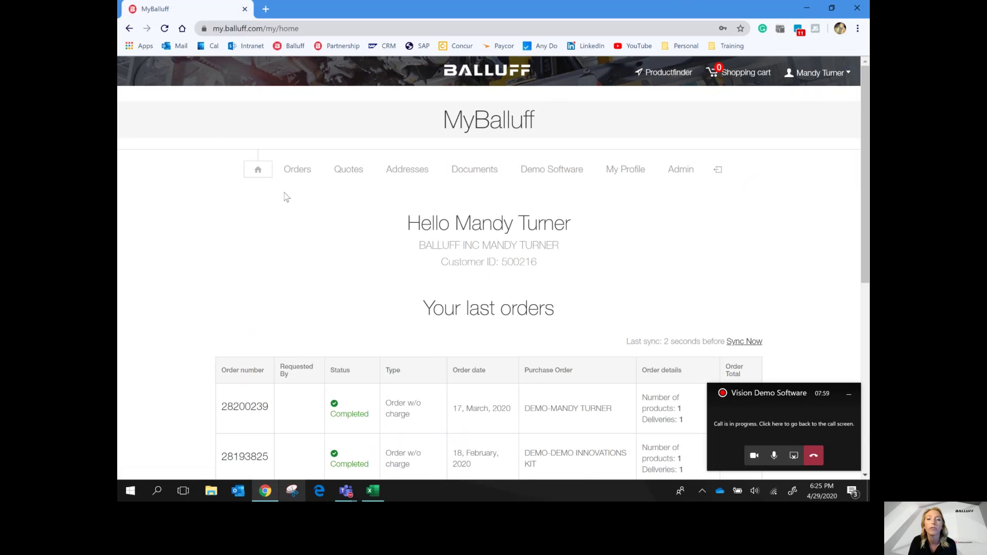
{"action": "left_click", "coordinate": [551, 175]}
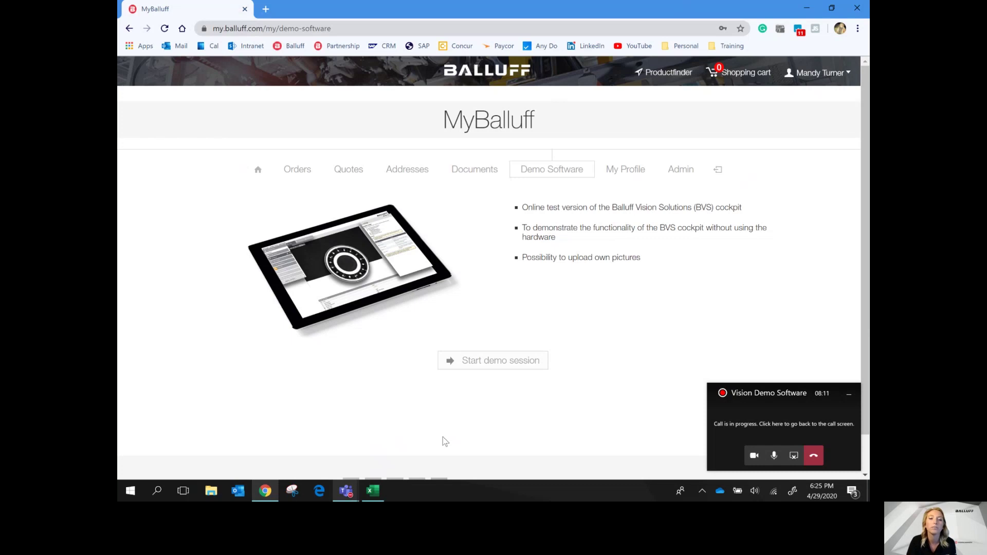
Start a BVS Cockpit demo session with the end user license agreement accepted, and switch to the Configuration area.
{"action": "left_click", "coordinate": [490, 363]}
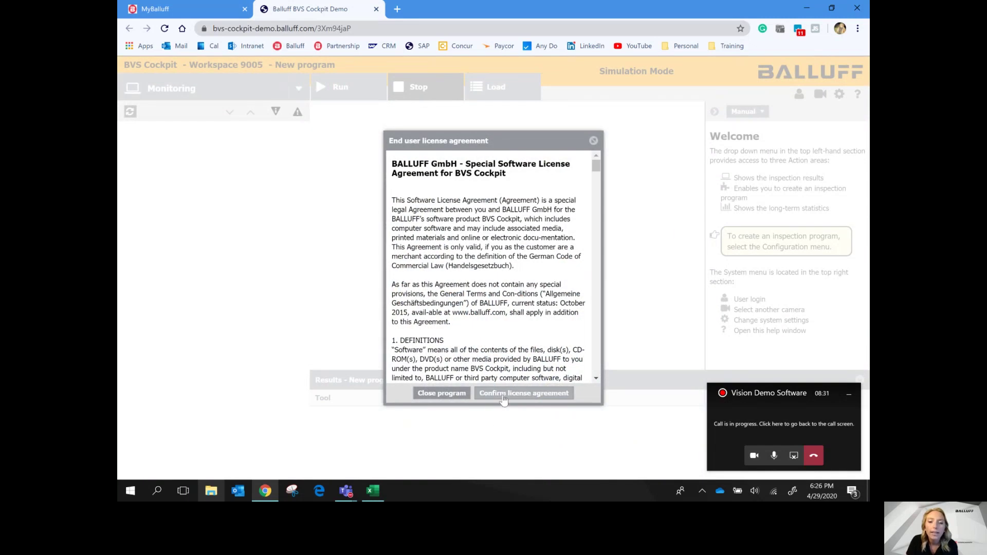
{"action": "left_click", "coordinate": [497, 395]}
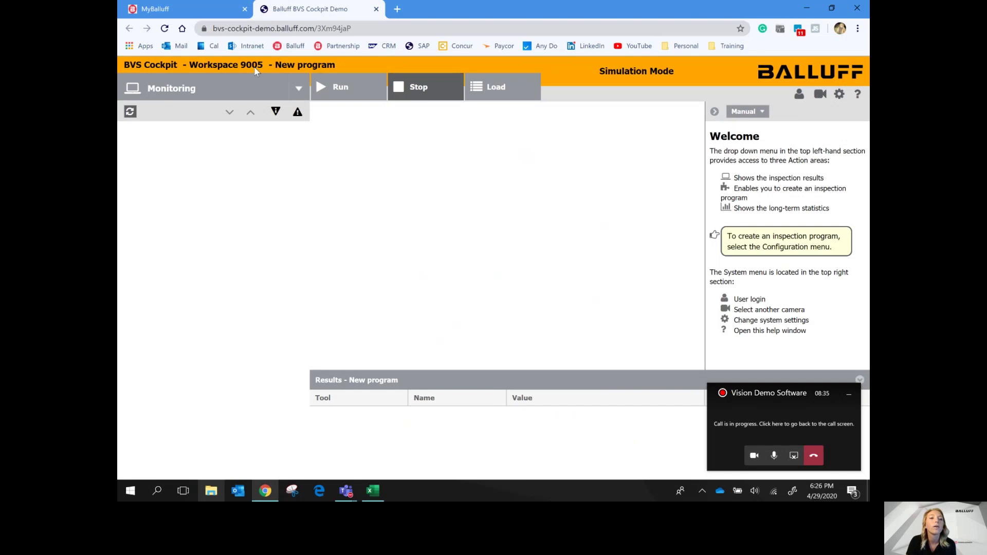
{"action": "left_click", "coordinate": [297, 90]}
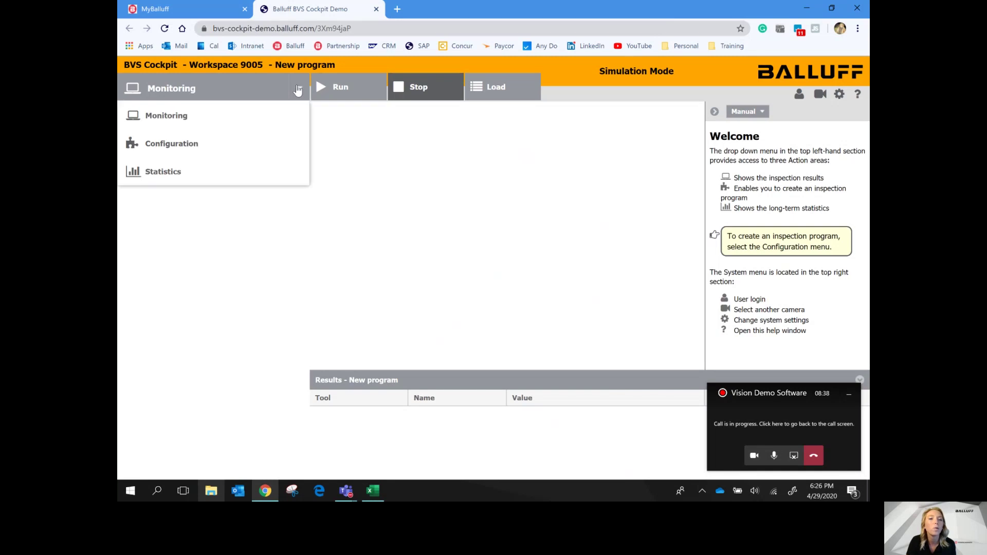
{"action": "left_click", "coordinate": [213, 146]}
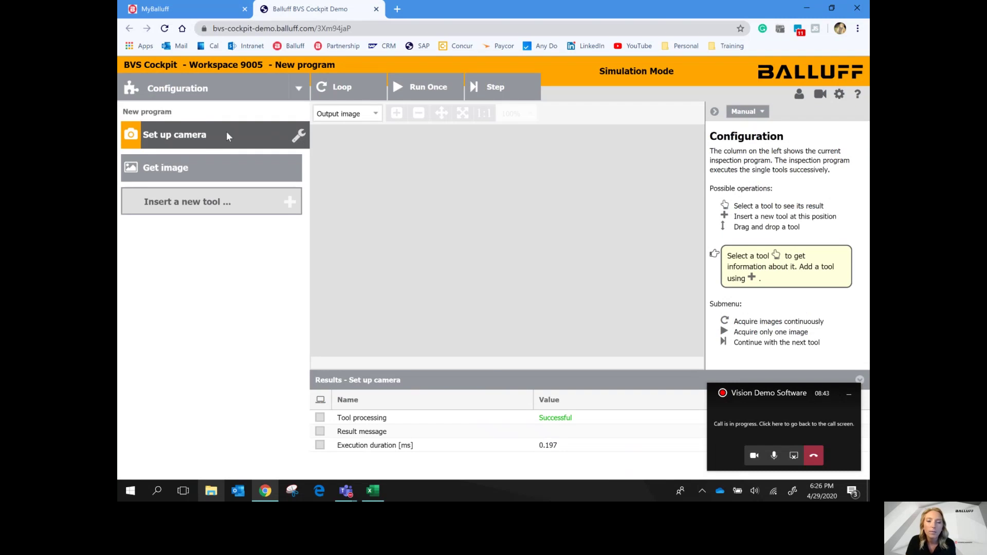
Import the Barcode and thumbnail_IMG_0068 images from the Business Card folder into the camera setup's image batch.
{"action": "left_click", "coordinate": [297, 138]}
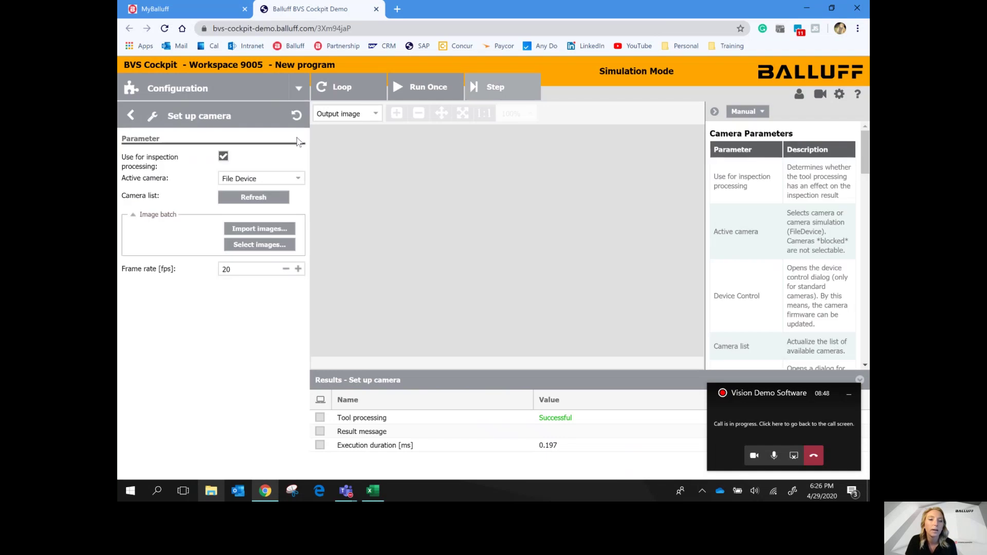
{"action": "left_click", "coordinate": [272, 235]}
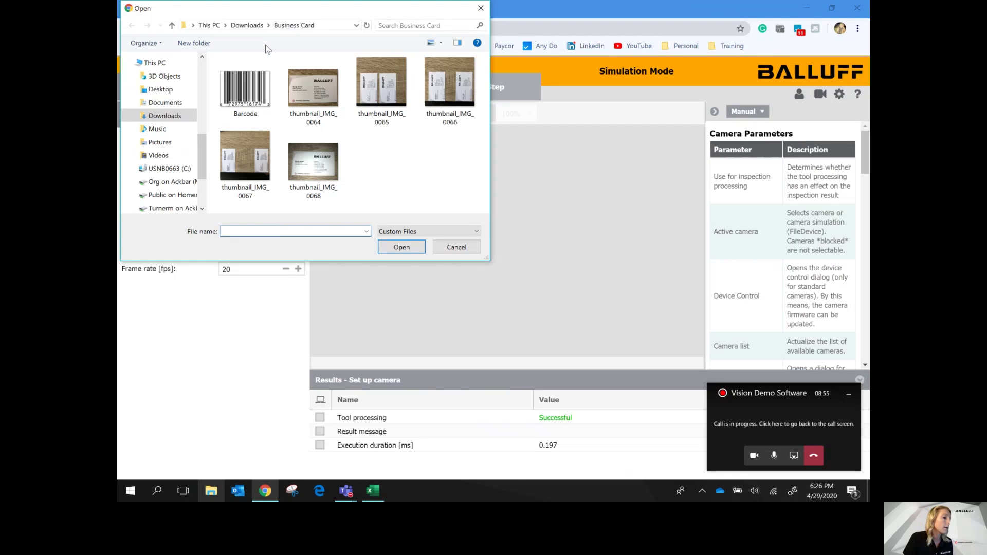
{"action": "left_click", "coordinate": [315, 164]}
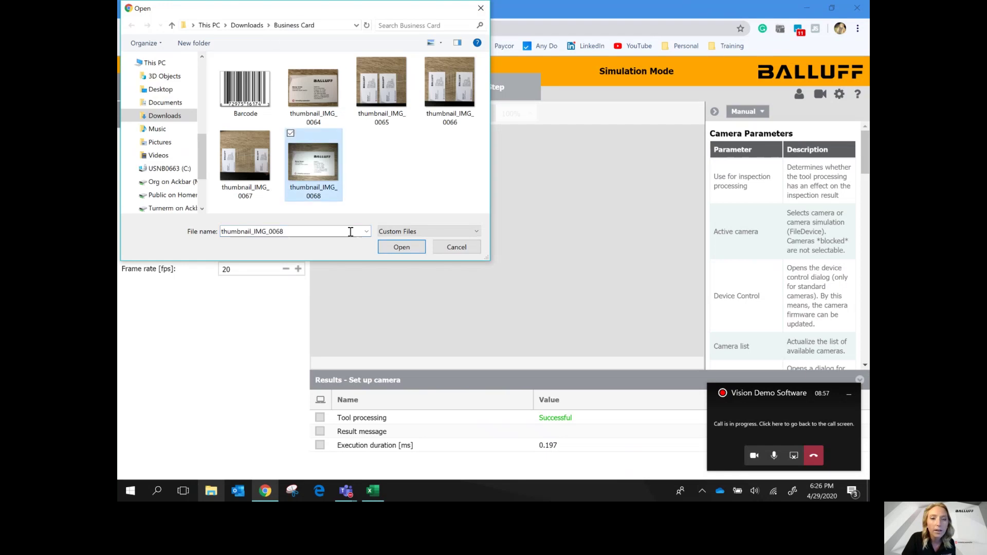
{"action": "left_click", "coordinate": [246, 119], "text": "ctrl"}
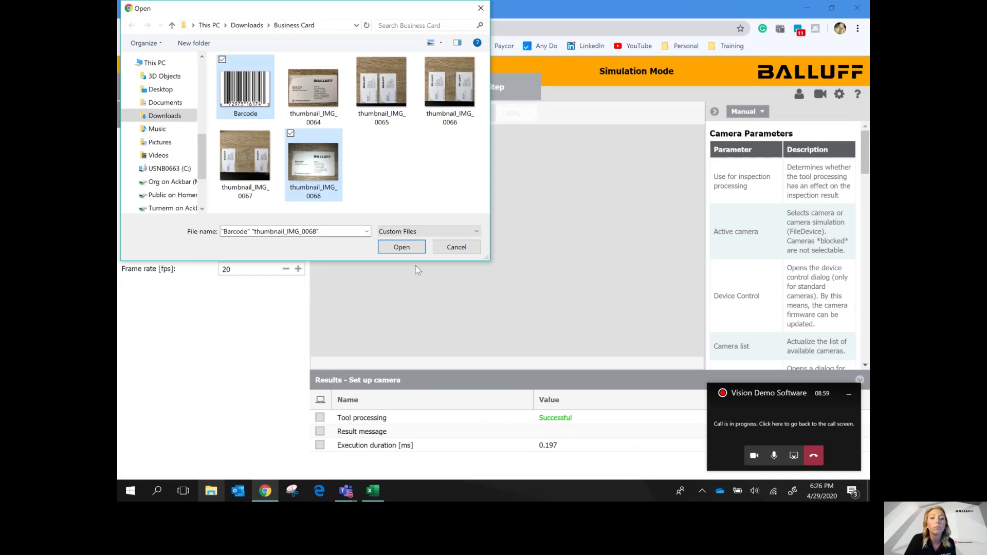
{"action": "left_click", "coordinate": [413, 248]}
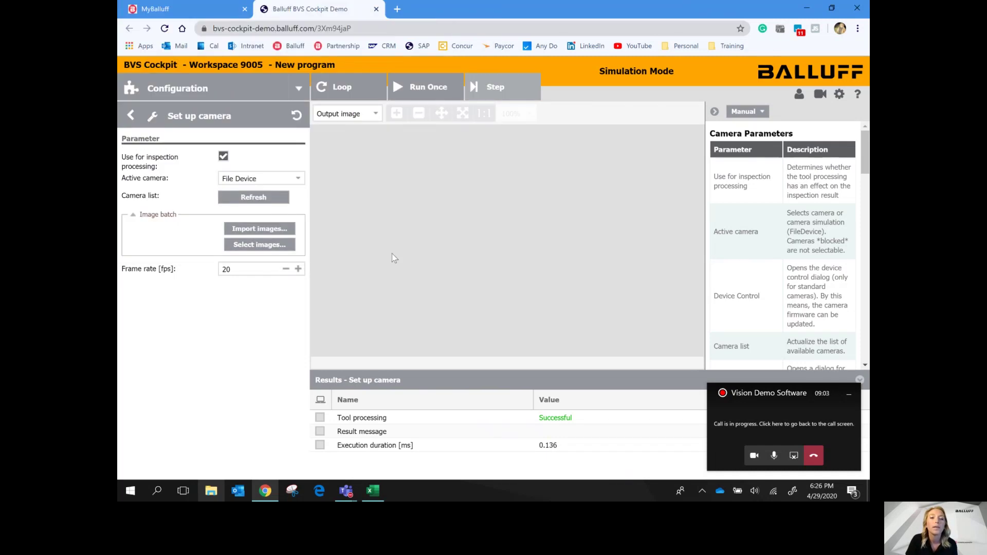
Enable both imported images, Barcode and thumbnail_IMG_0068, for use in the image batch.
{"action": "left_click", "coordinate": [276, 246]}
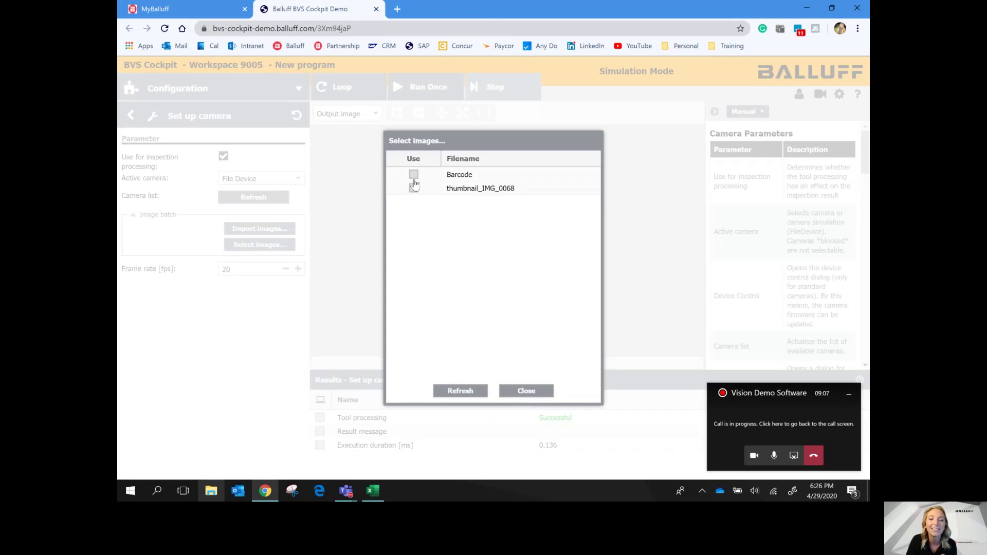
{"action": "left_click", "coordinate": [414, 176]}
{"action": "left_click", "coordinate": [413, 188]}
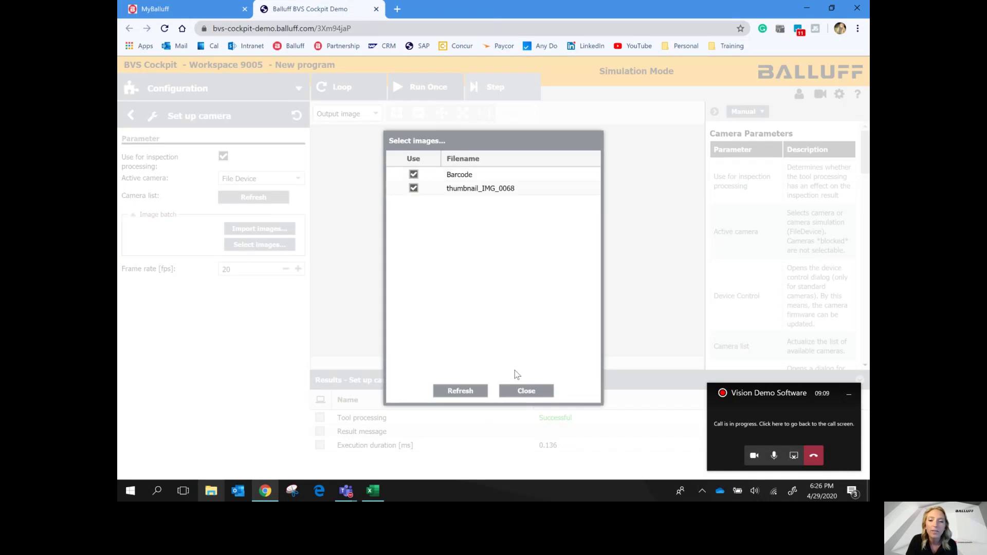
{"action": "left_click", "coordinate": [525, 392]}
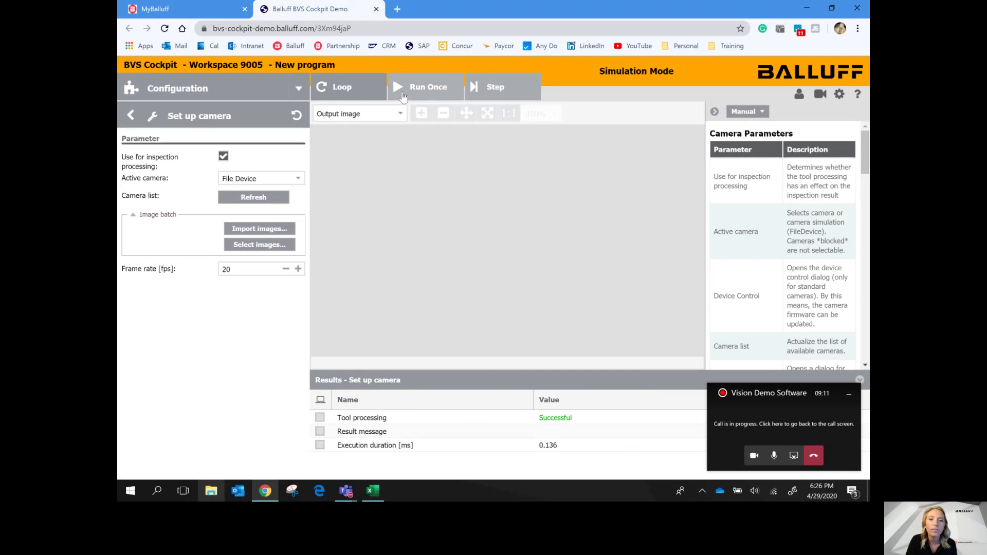
Run the camera setup once for each of the two batch images and return to the program's tool list.
{"action": "left_click", "coordinate": [407, 91]}
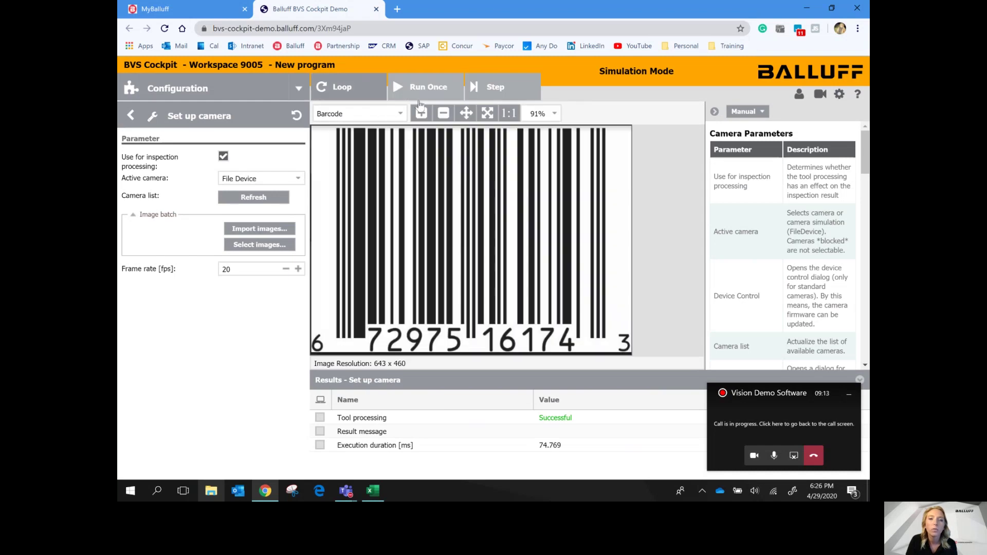
{"action": "left_click", "coordinate": [421, 91]}
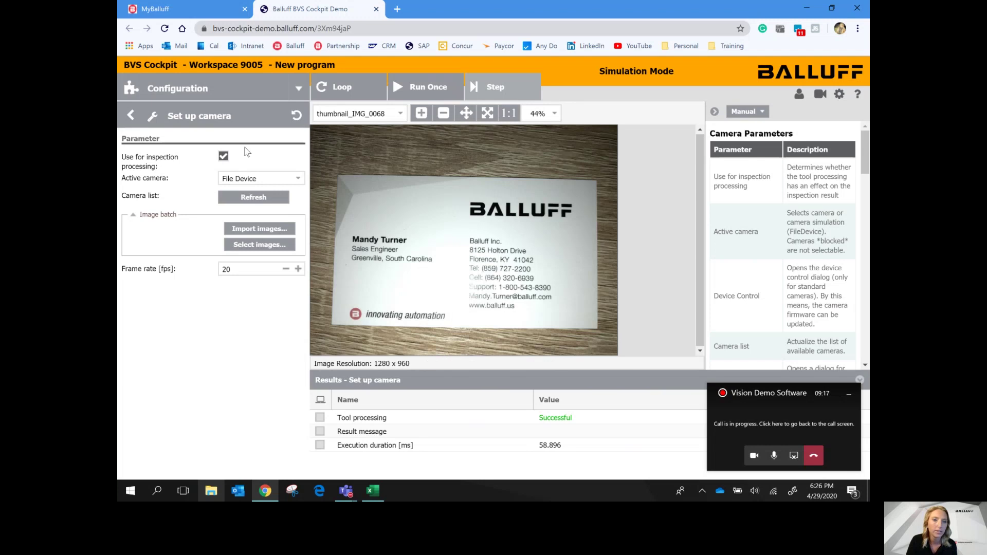
{"action": "left_click", "coordinate": [136, 116]}
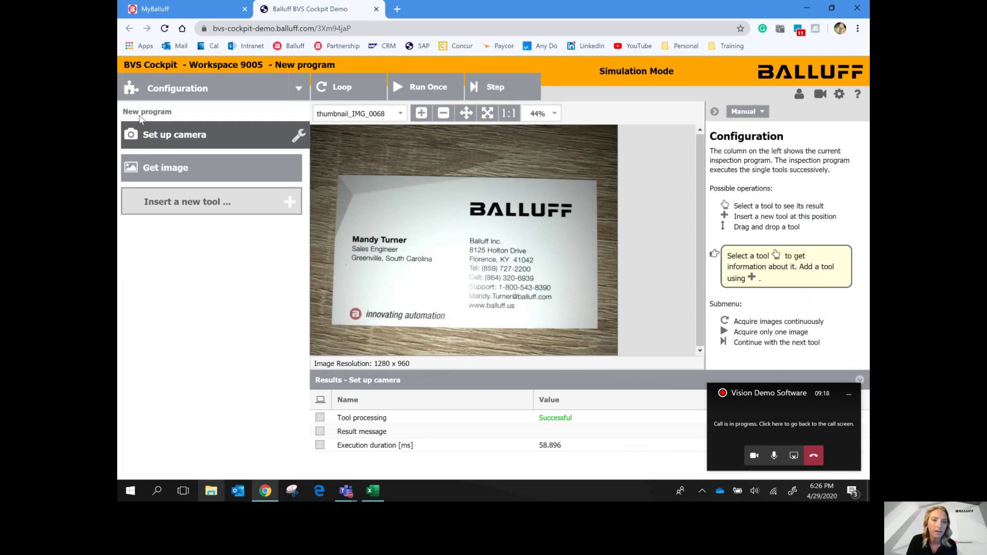
Run the Get image tool in single runs until the business card image thumbnail_IMG_0068 is acquired.
{"action": "left_click", "coordinate": [224, 177]}
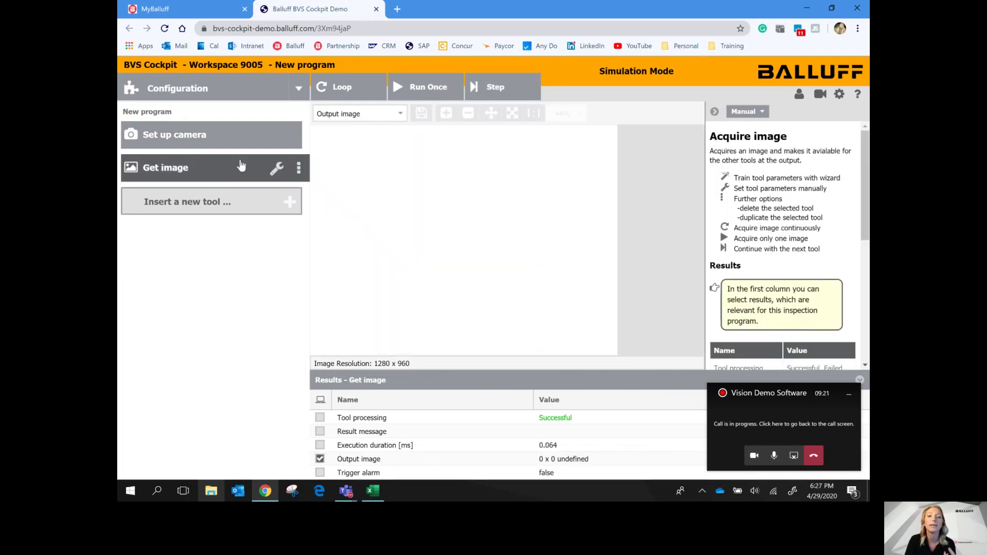
{"action": "left_click", "coordinate": [428, 92]}
{"action": "left_click", "coordinate": [429, 92]}
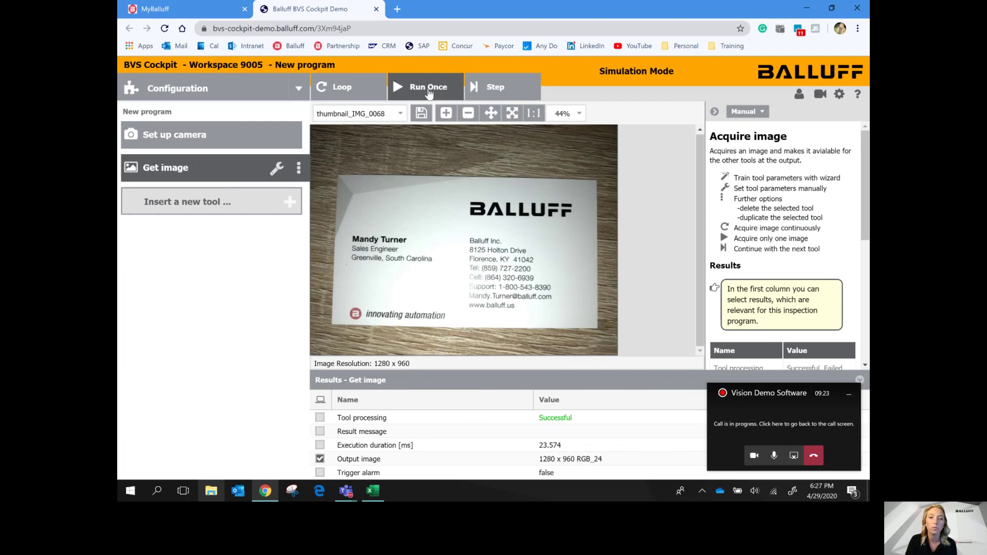
{"action": "left_click", "coordinate": [429, 93]}
{"action": "left_click", "coordinate": [428, 93]}
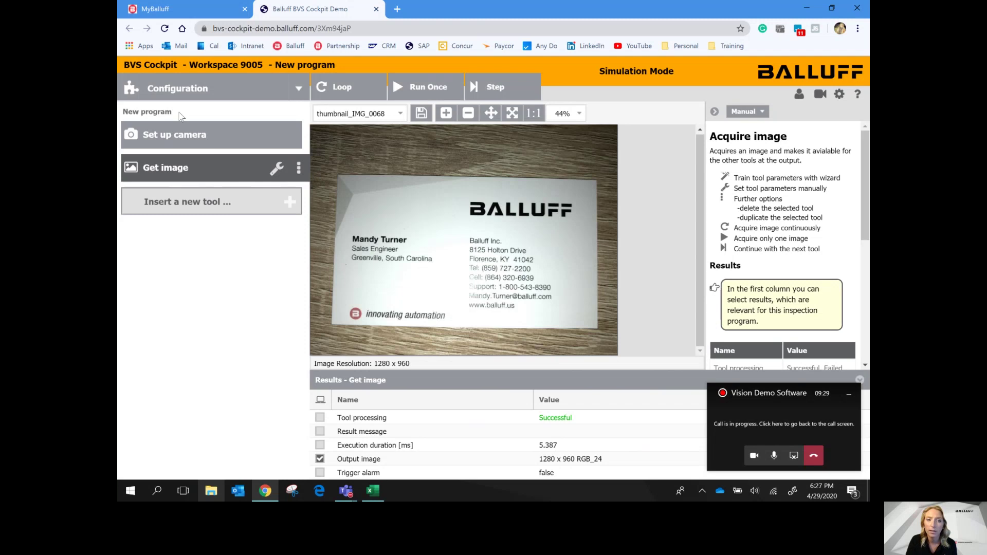
Insert a Read text tool after Get image in the inspection program.
{"action": "left_click", "coordinate": [233, 205]}
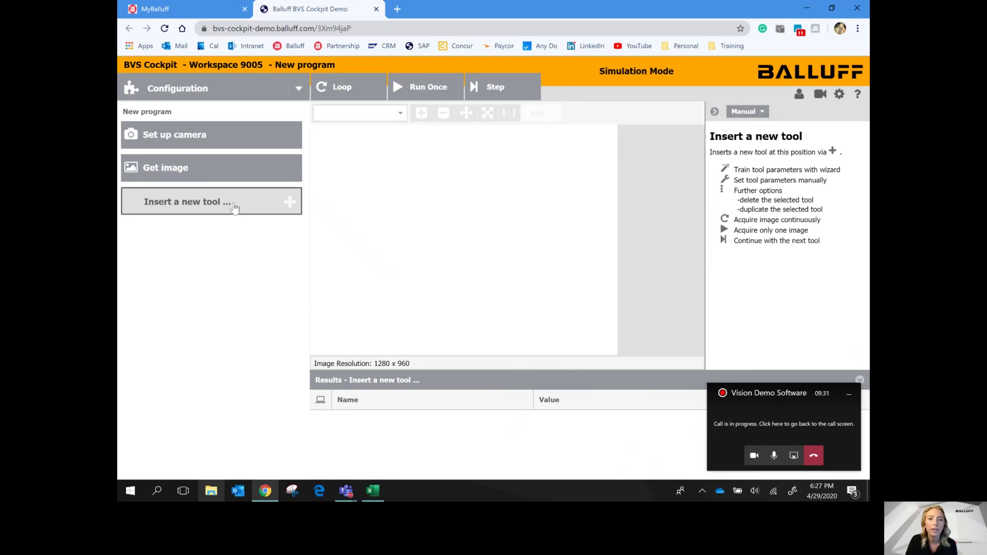
{"action": "left_click", "coordinate": [295, 201]}
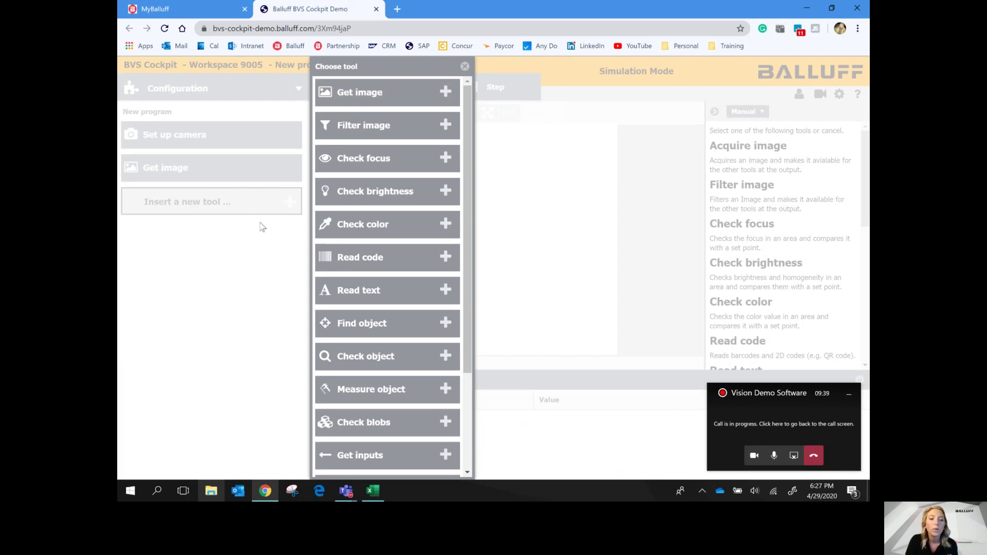
{"action": "left_click", "coordinate": [363, 292]}
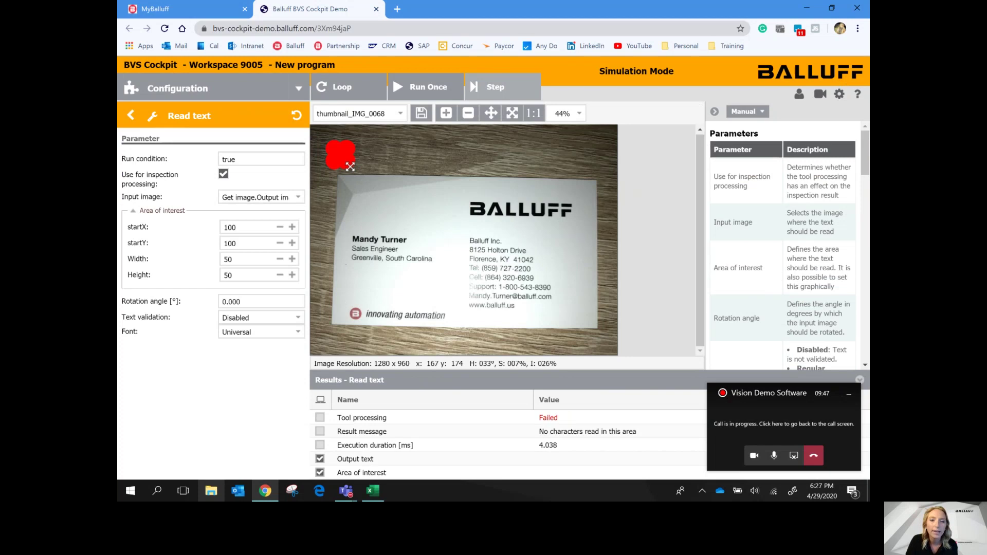
Enlarge the text reading area of interest to about 312 × 83 pixels and place it over the name line on the business card.
{"action": "left_click_drag", "start_coordinate": [351, 166], "coordinate": [409, 168]}
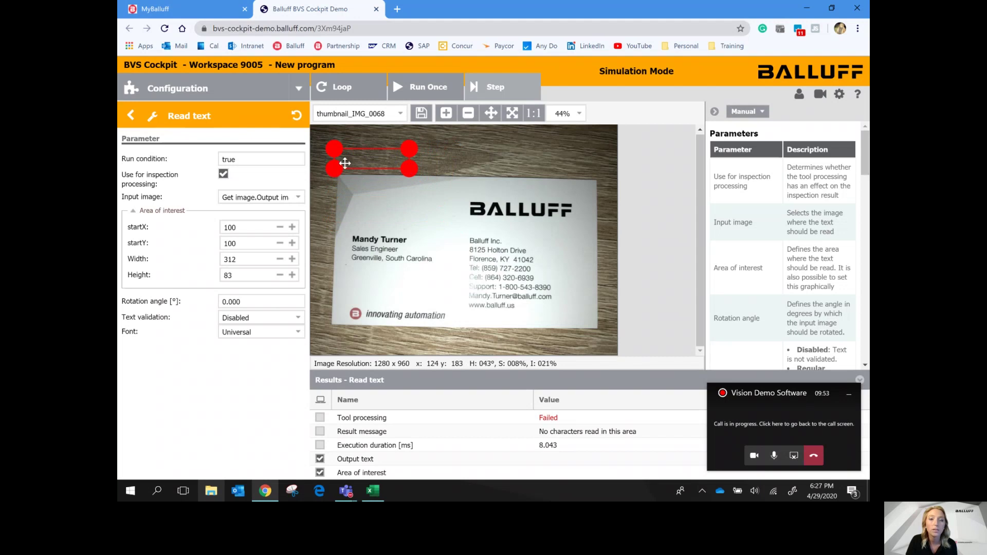
{"action": "left_click_drag", "start_coordinate": [380, 160], "coordinate": [387, 236]}
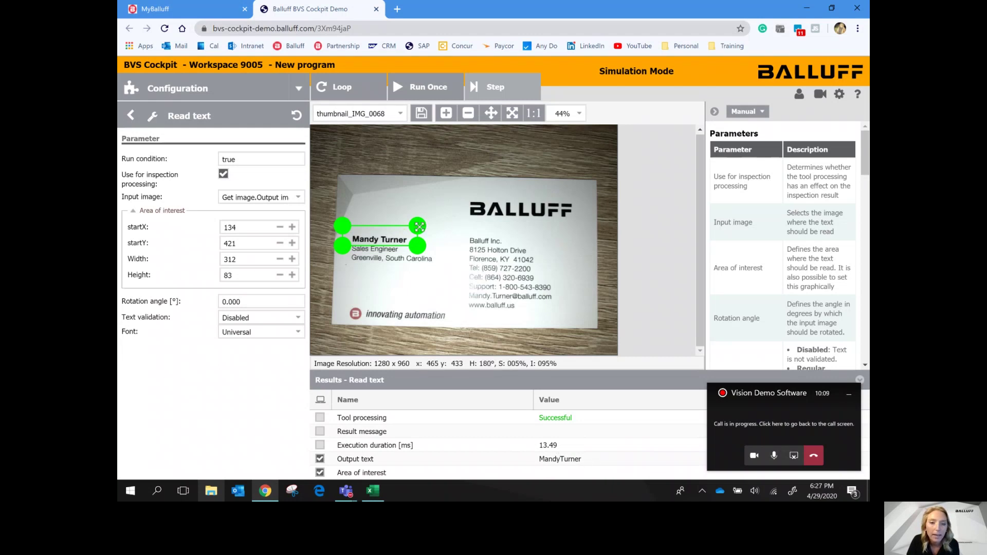
Fit the area of interest to the job title, try it on the location line, and return it to the job title at about 304 × 43 pixels.
{"action": "mouse_move", "coordinate": [416, 225]}
{"action": "left_mouse_down"}
{"action": "mouse_move", "coordinate": [389, 241]}
{"action": "mouse_move", "coordinate": [410, 244]}
{"action": "left_mouse_up"}
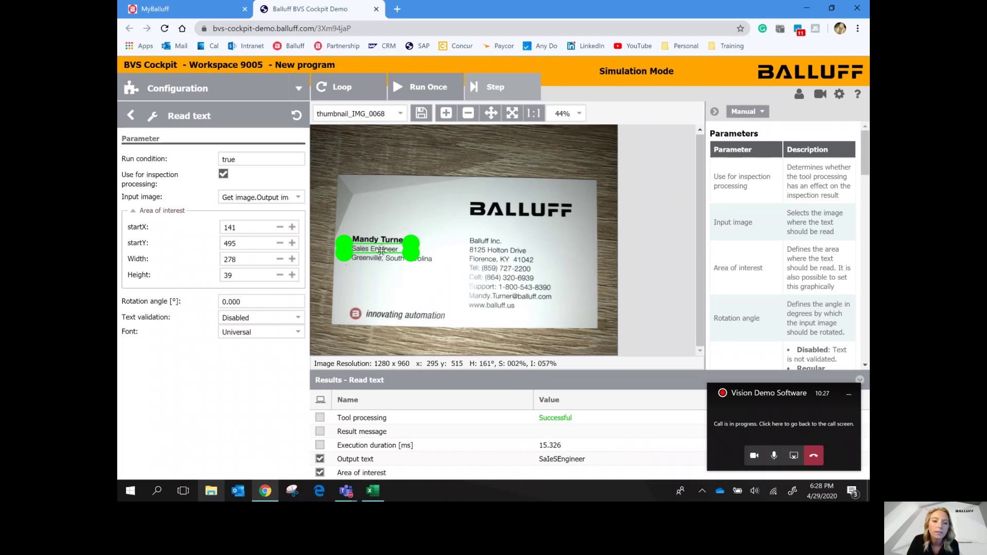
{"action": "left_click_drag", "start_coordinate": [382, 249], "coordinate": [438, 268]}
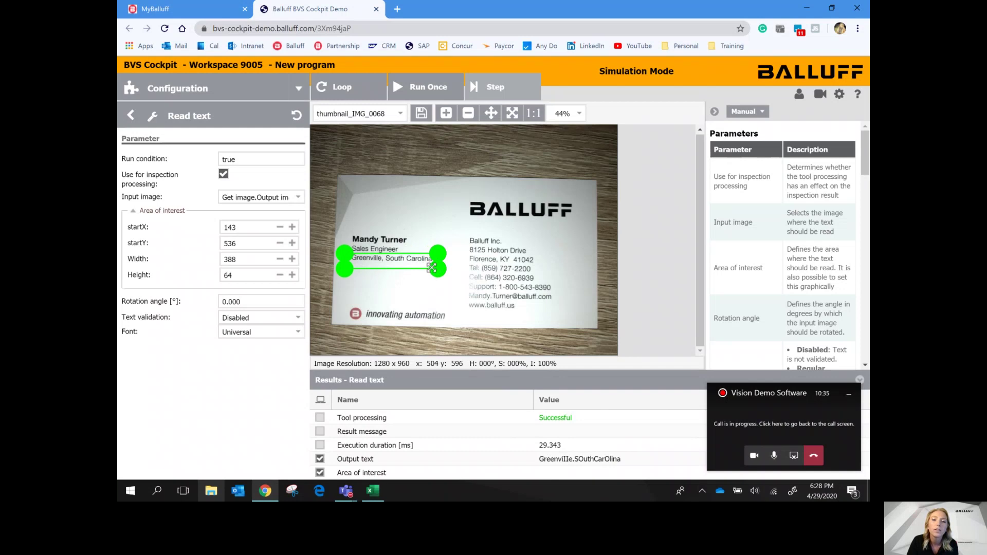
{"action": "left_click_drag", "start_coordinate": [432, 268], "coordinate": [399, 250]}
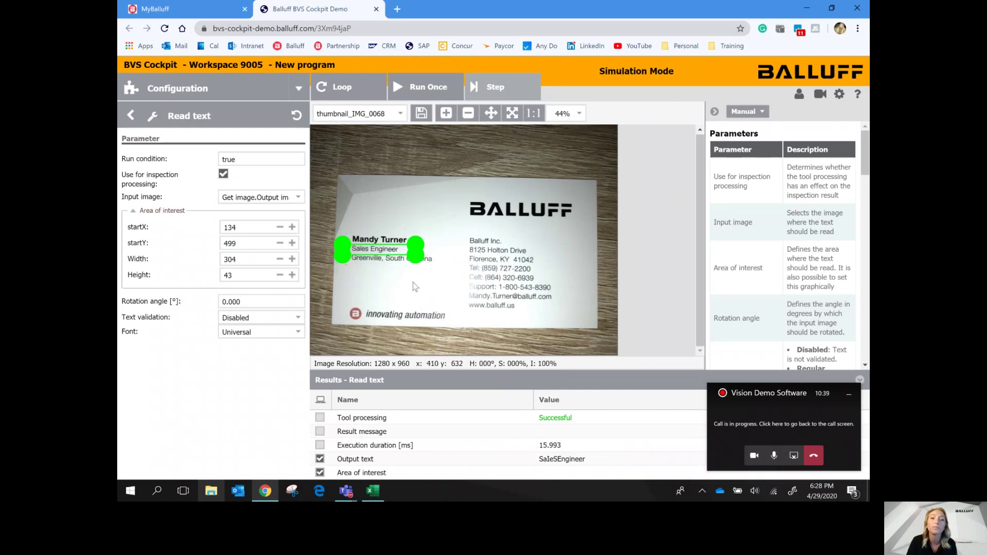
Set the Read text tool's text validation to Dictionary with "Sales Engineer" as the valid text.
{"action": "left_click", "coordinate": [269, 316]}
{"action": "left_click", "coordinate": [272, 355]}
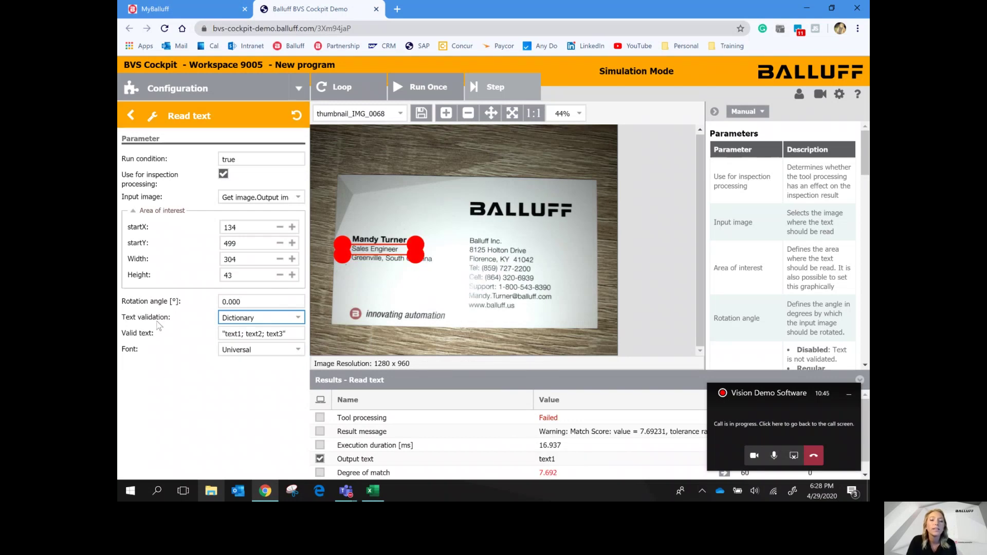
{"action": "left_click", "coordinate": [281, 334]}
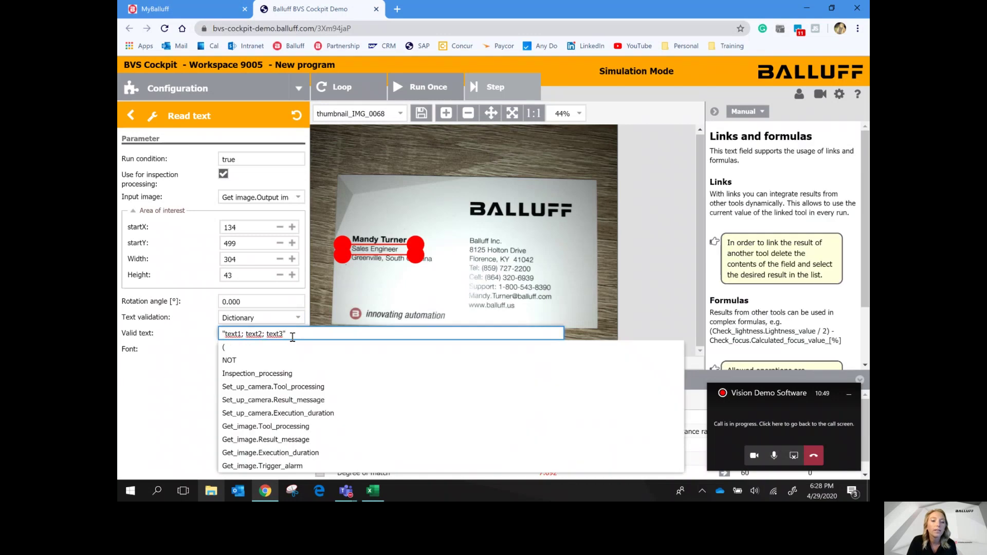
{"action": "left_click", "coordinate": [285, 335]}
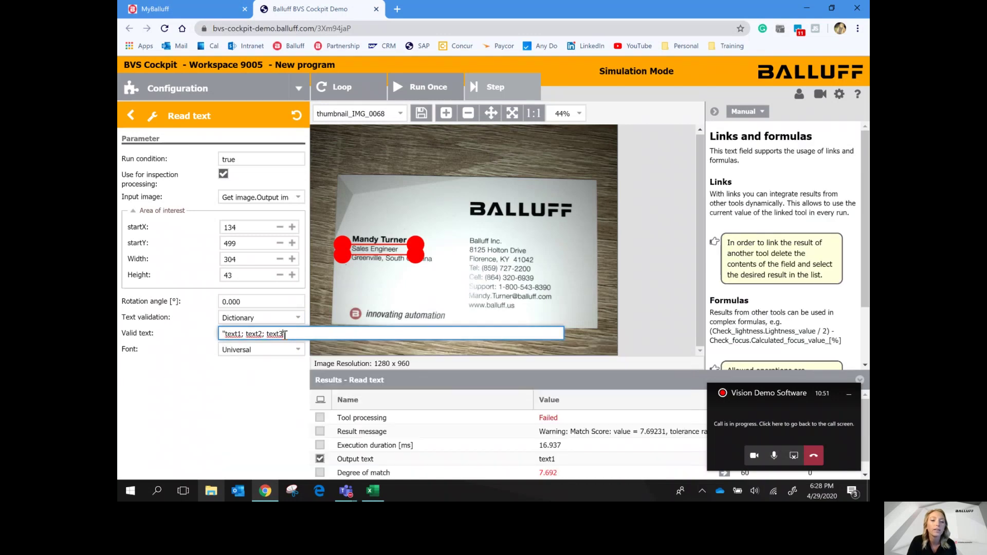
{"action": "key", "text": "BackSpace"}
{"action": "key", "text": "BackSpace"}
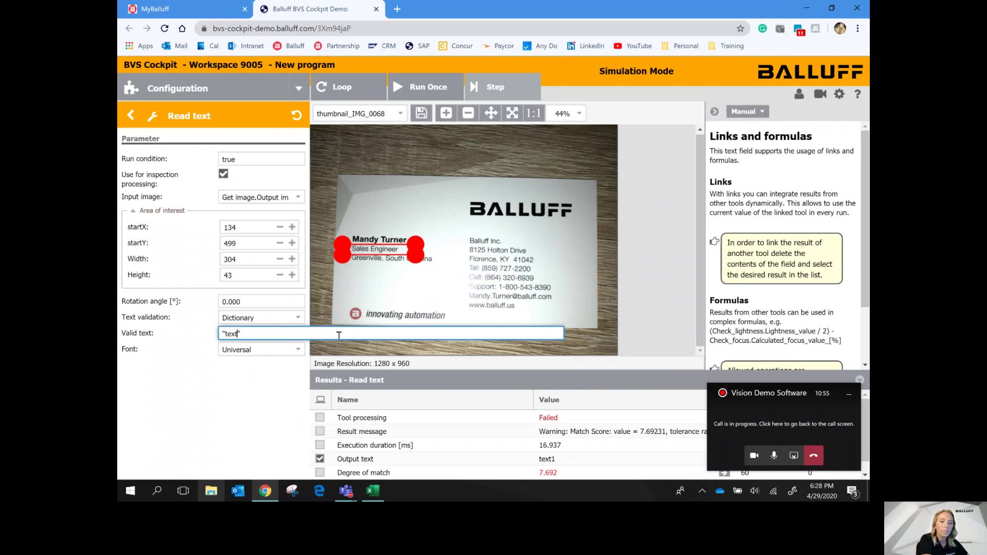
{"action": "type", "text": "Sales Engineer"}
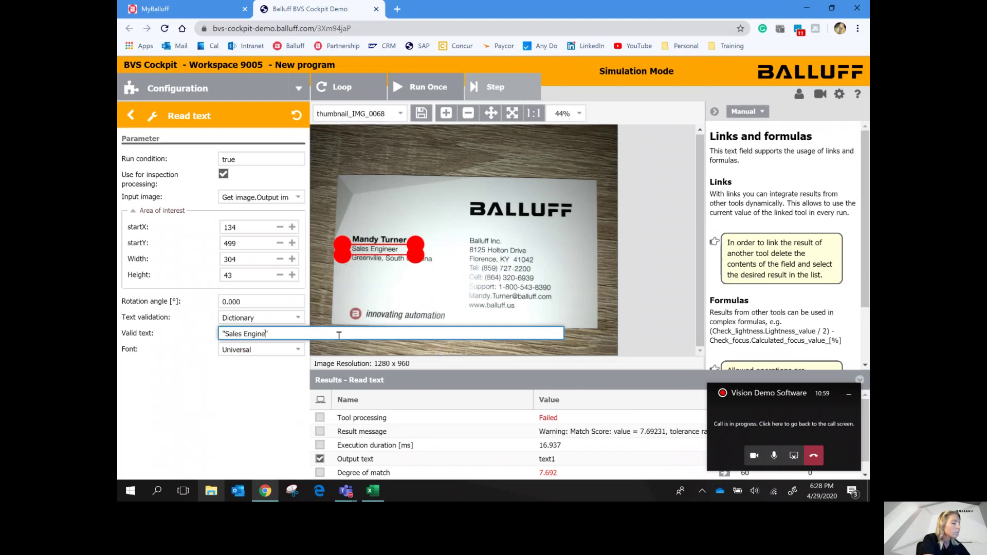
{"action": "left_click", "coordinate": [419, 281]}
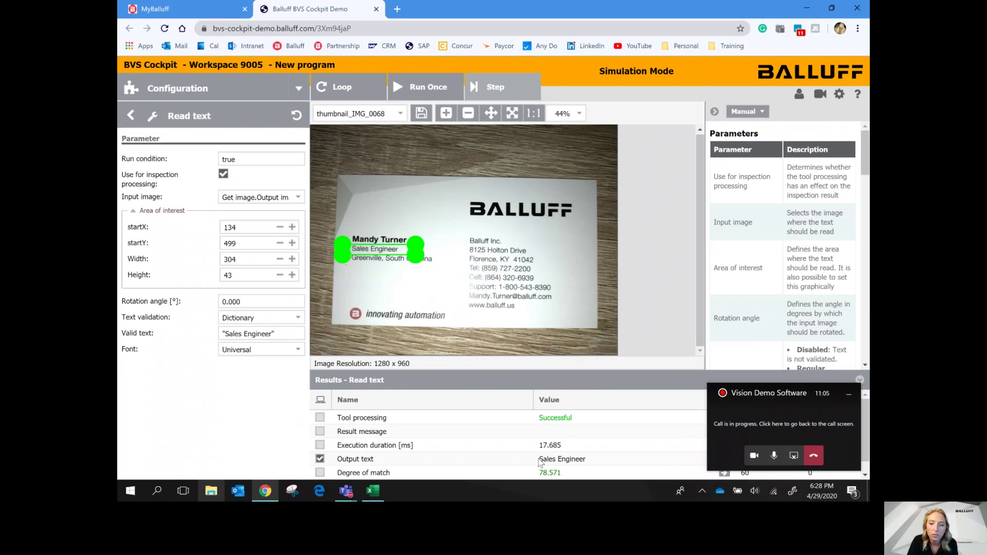
Uncover the full results table and inspect the nominal value for the degree of match.
{"action": "left_click", "coordinate": [847, 397]}
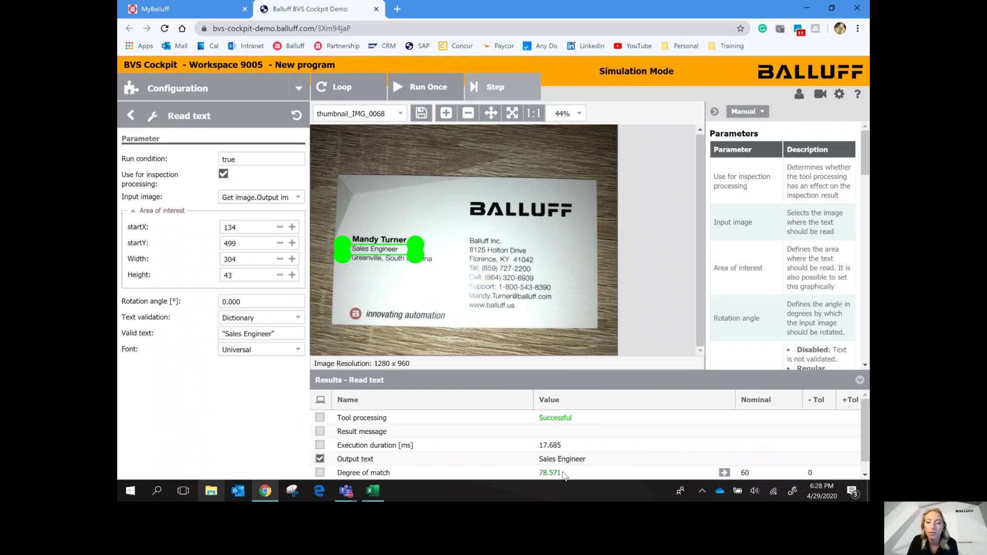
{"action": "left_click", "coordinate": [754, 473]}
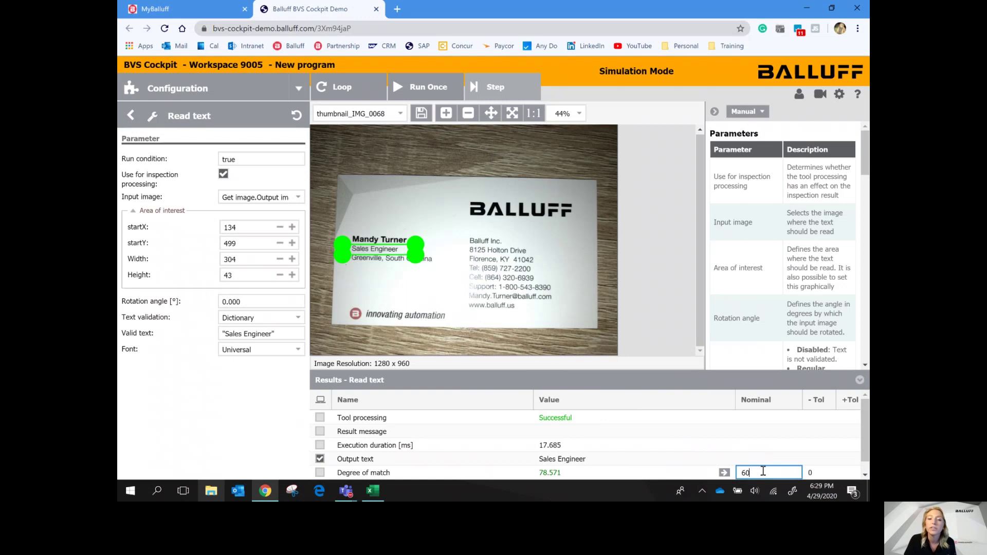
{"action": "left_click", "coordinate": [435, 297]}
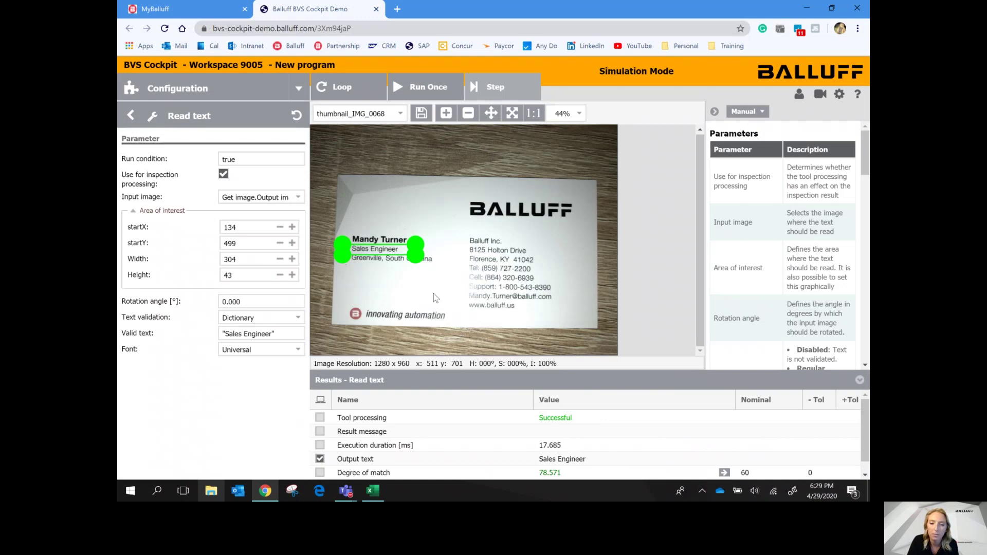
Shift the area of interest partly off the job title and move it back over it, to about startX 120, startY 495.
{"action": "left_click_drag", "start_coordinate": [390, 247], "coordinate": [386, 244]}
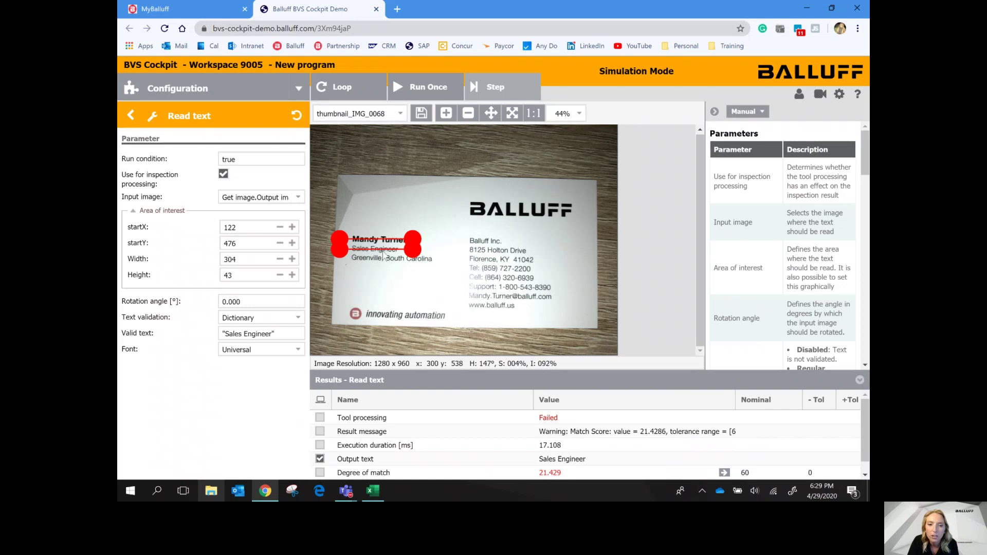
{"action": "left_click_drag", "start_coordinate": [383, 246], "coordinate": [382, 247]}
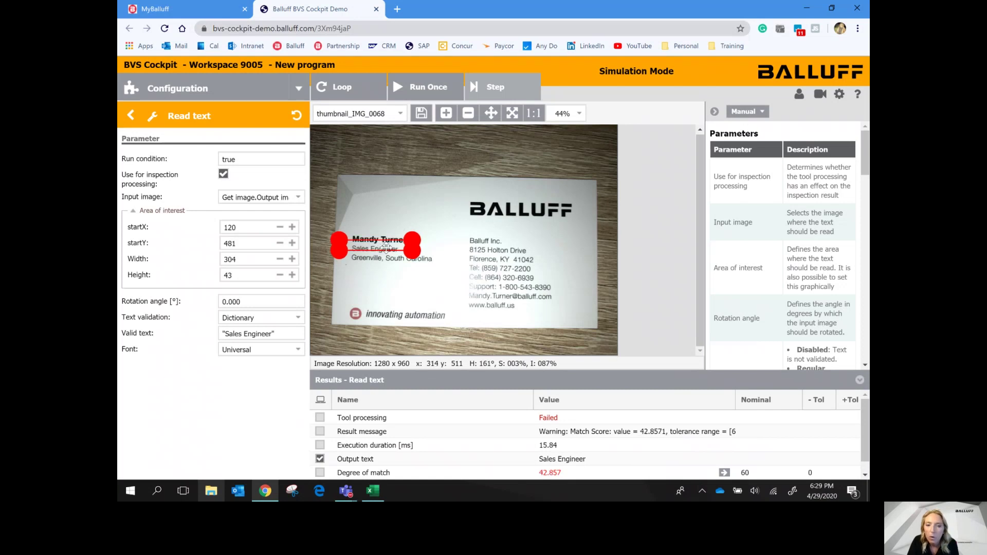
{"action": "left_click_drag", "start_coordinate": [387, 248], "coordinate": [388, 252]}
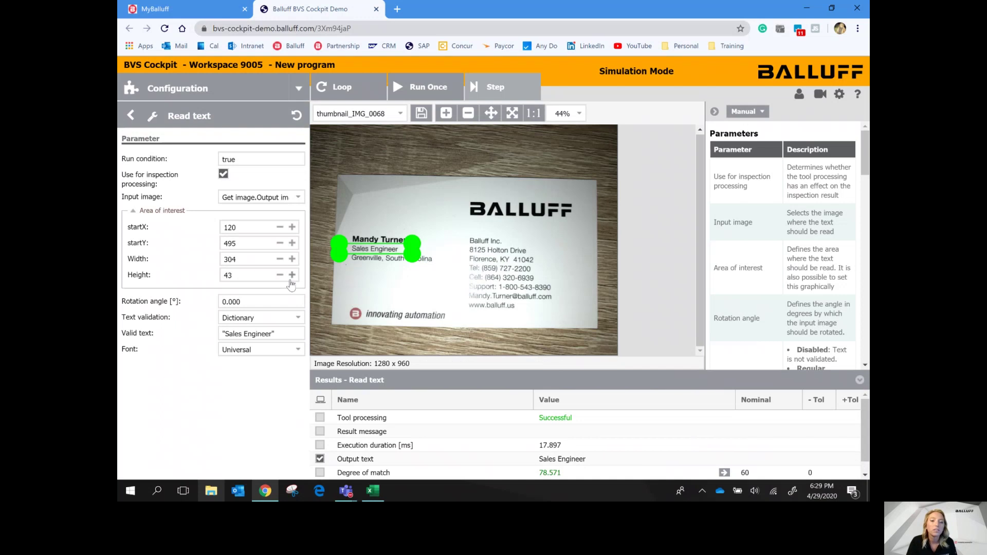
Look through the available fonts for the text reading and keep Universal.
{"action": "left_click", "coordinate": [296, 355]}
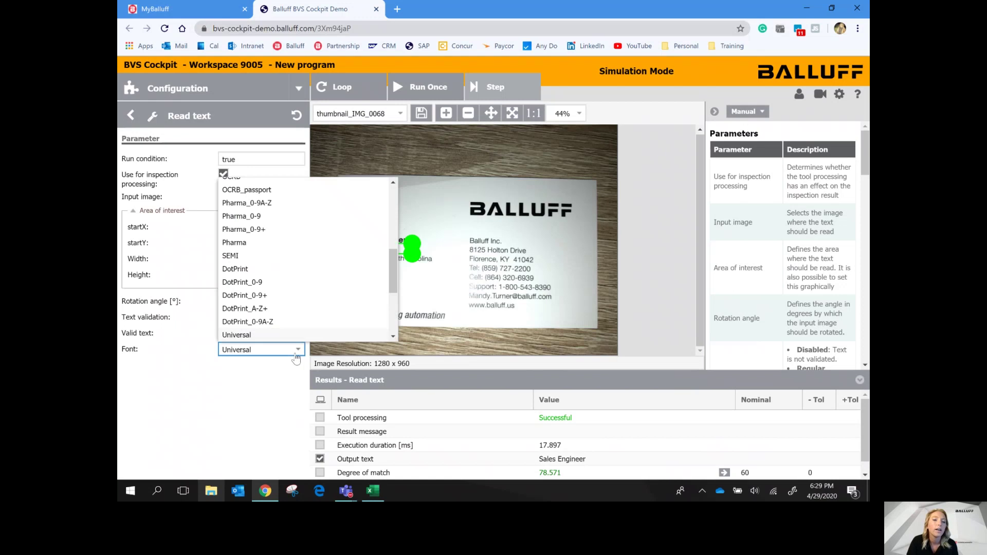
{"action": "scroll", "coordinate": [266, 308], "scroll_direction": "down", "scroll_amount": 10}
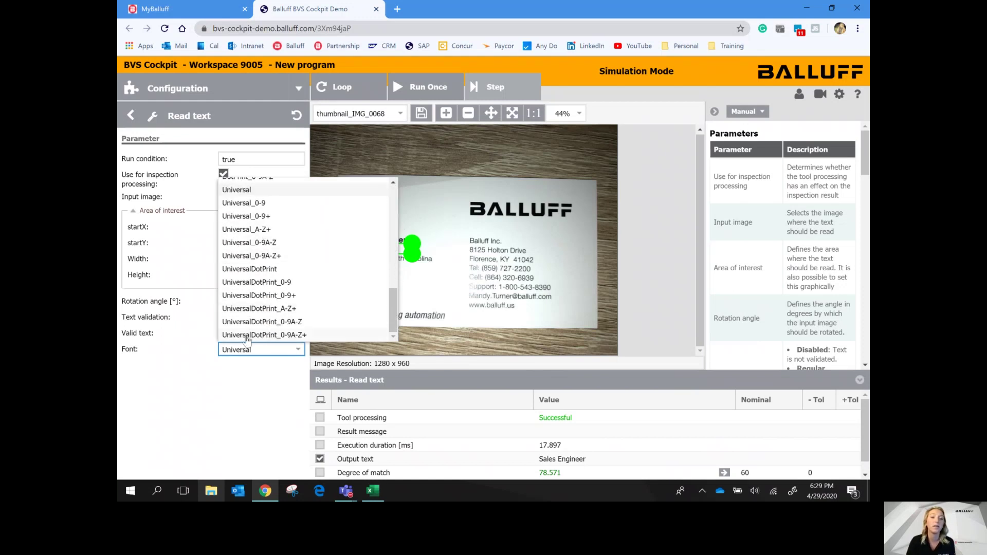
{"action": "scroll", "coordinate": [257, 316], "scroll_direction": "up", "scroll_amount": 10}
{"action": "left_click", "coordinate": [238, 384]}
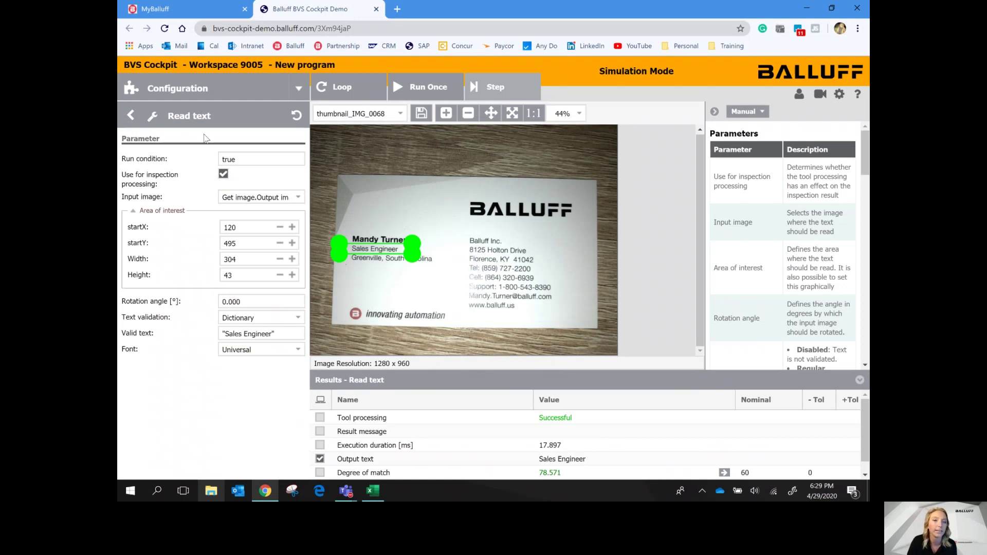
Return to the program's tool list and delete the Read text tool.
{"action": "left_click", "coordinate": [130, 117]}
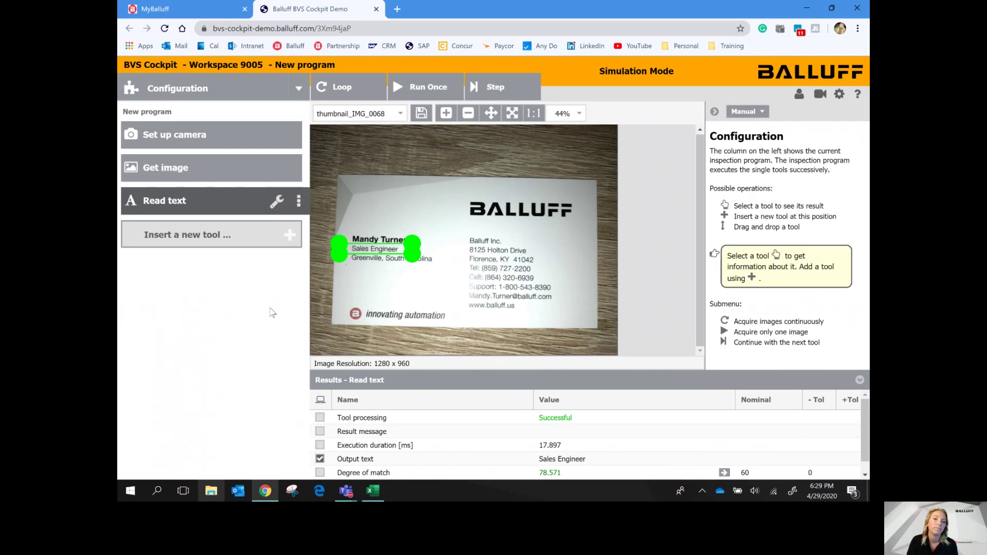
{"action": "left_click", "coordinate": [299, 205]}
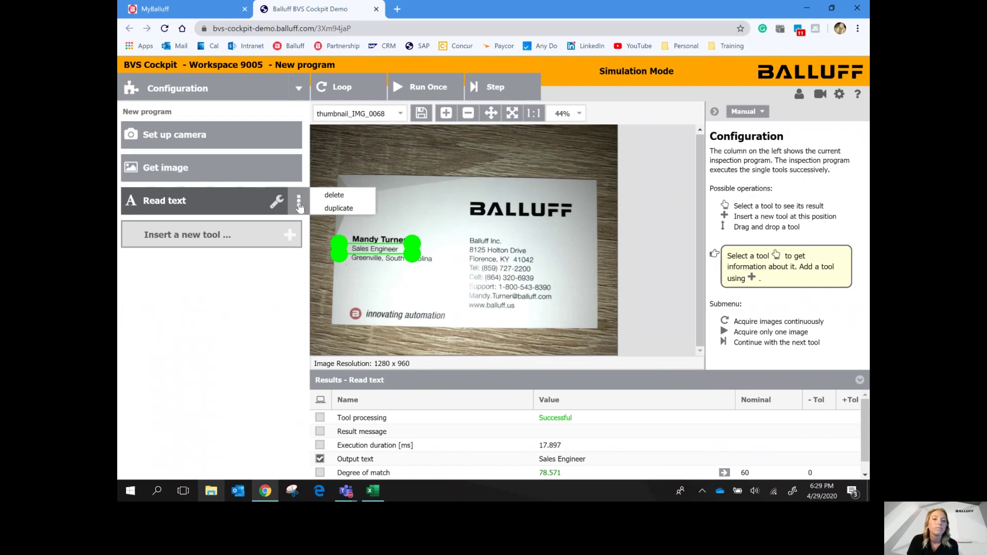
{"action": "left_click", "coordinate": [335, 195]}
{"action": "left_click", "coordinate": [477, 291]}
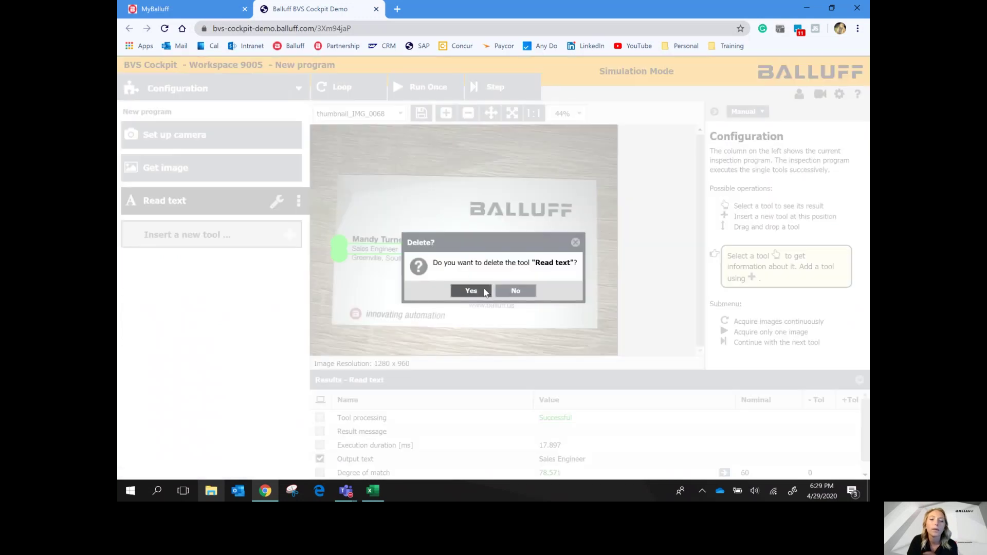
Run the Get image tool once to acquire the Barcode image and insert a Read code tool after it.
{"action": "left_click", "coordinate": [236, 174]}
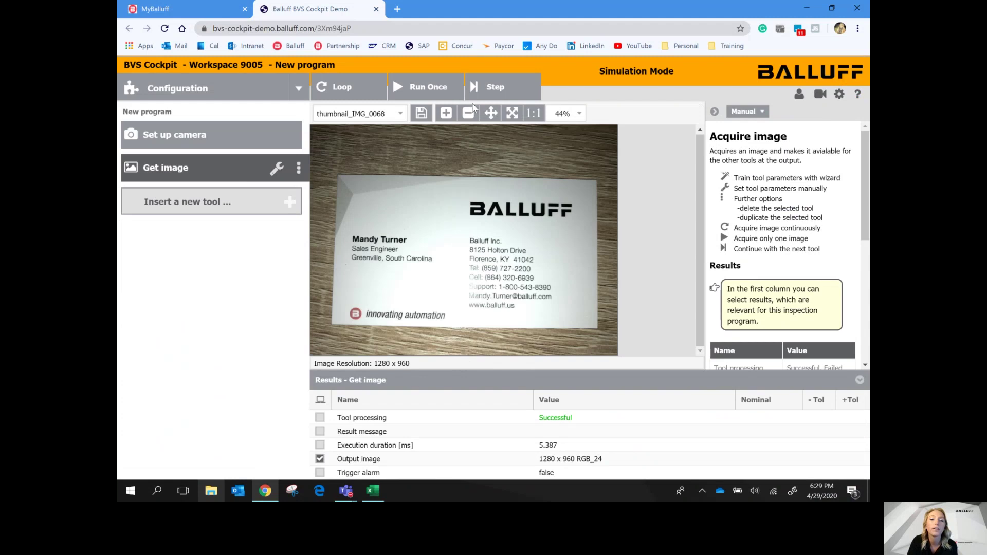
{"action": "left_click", "coordinate": [427, 95]}
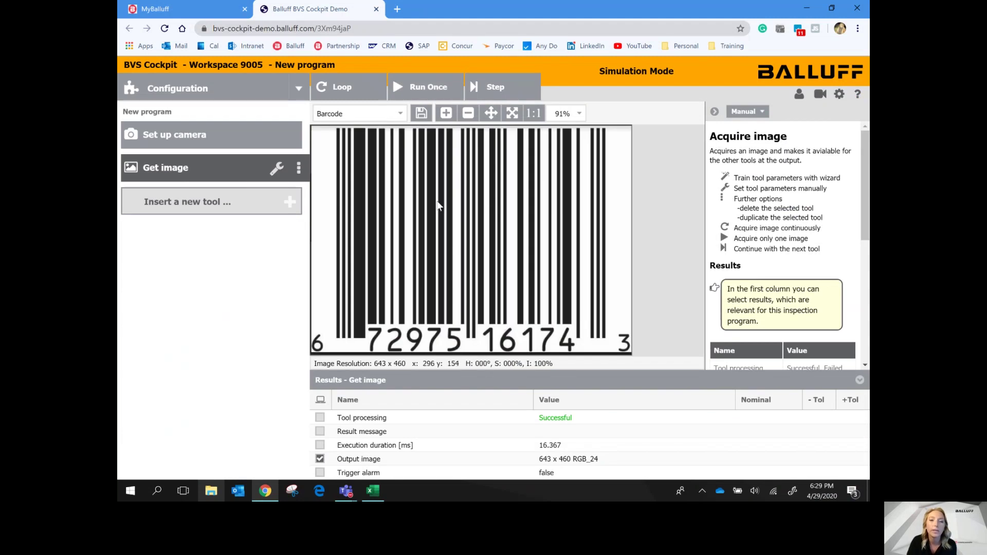
{"action": "left_click", "coordinate": [290, 202]}
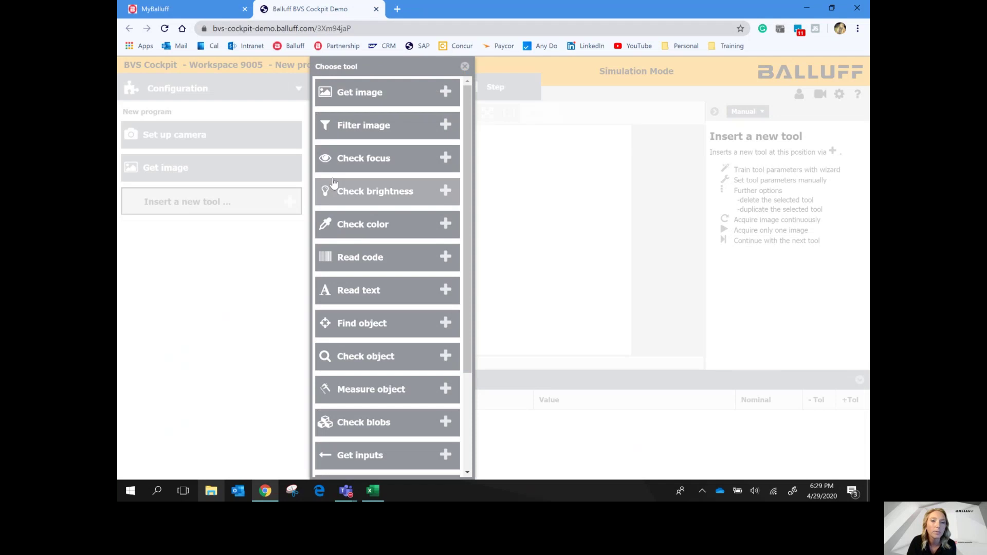
{"action": "left_click", "coordinate": [359, 263]}
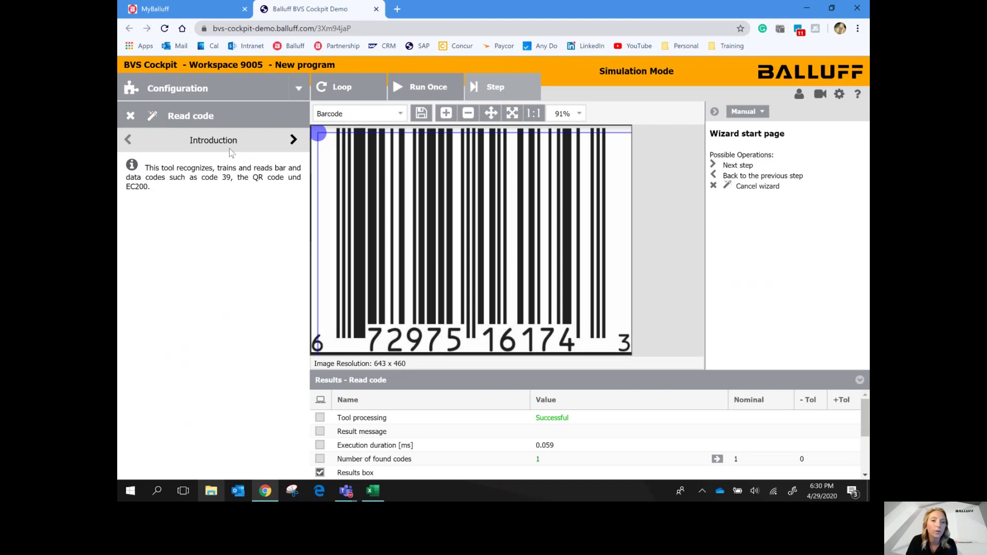
Search for the code on the barcode image in the Read code wizard, and add and train the highlighted code.
{"action": "left_click", "coordinate": [293, 140]}
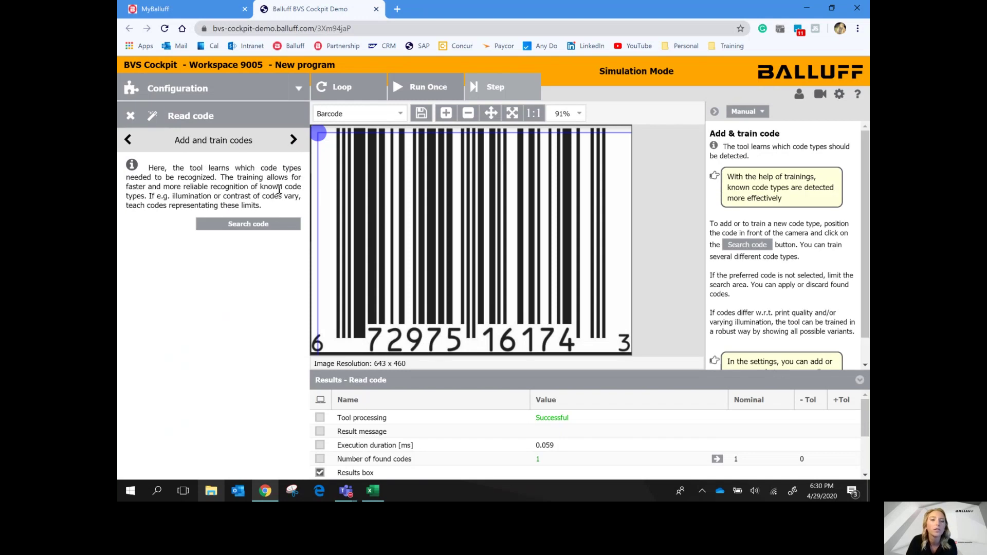
{"action": "left_click", "coordinate": [265, 224]}
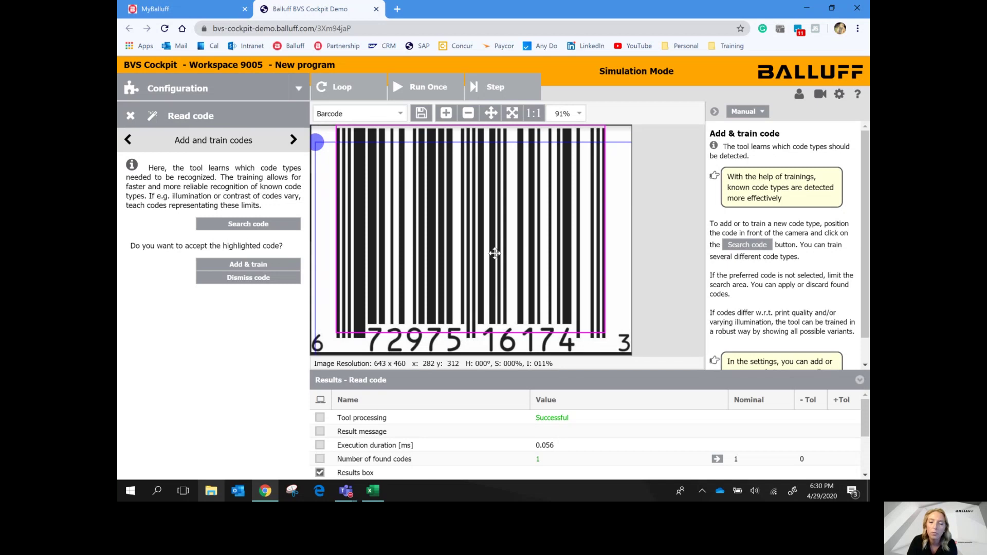
{"action": "left_click", "coordinate": [233, 266]}
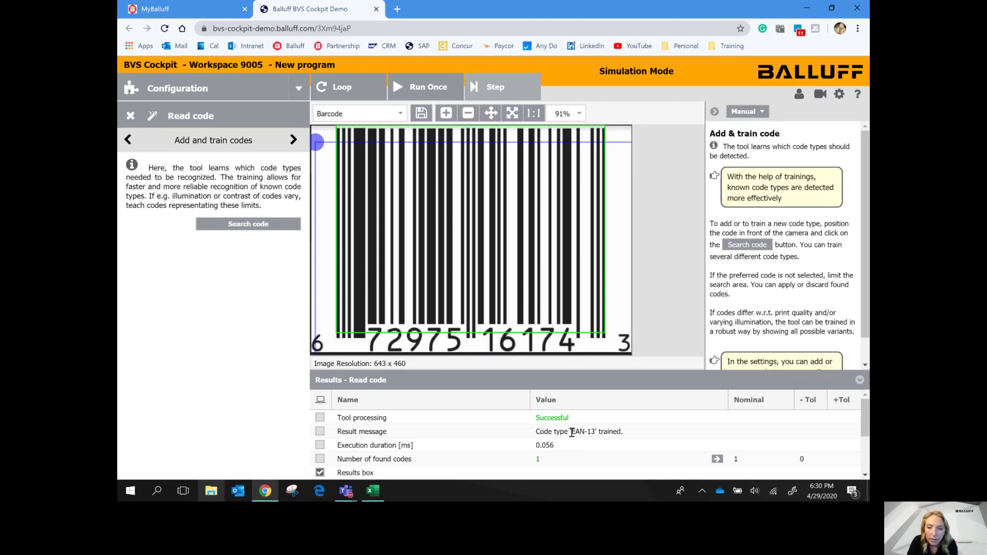
Review the trained code's type and included text in the results and finish the Read code wizard.
{"action": "left_click_drag", "start_coordinate": [572, 432], "coordinate": [597, 431]}
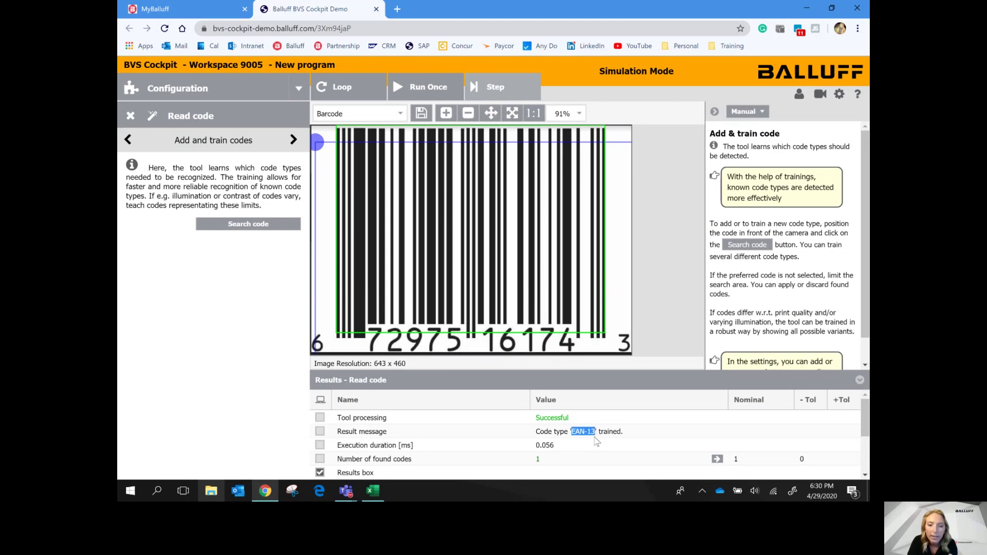
{"action": "left_click", "coordinate": [634, 439]}
{"action": "scroll", "coordinate": [620, 441], "scroll_direction": "down", "scroll_amount": 2}
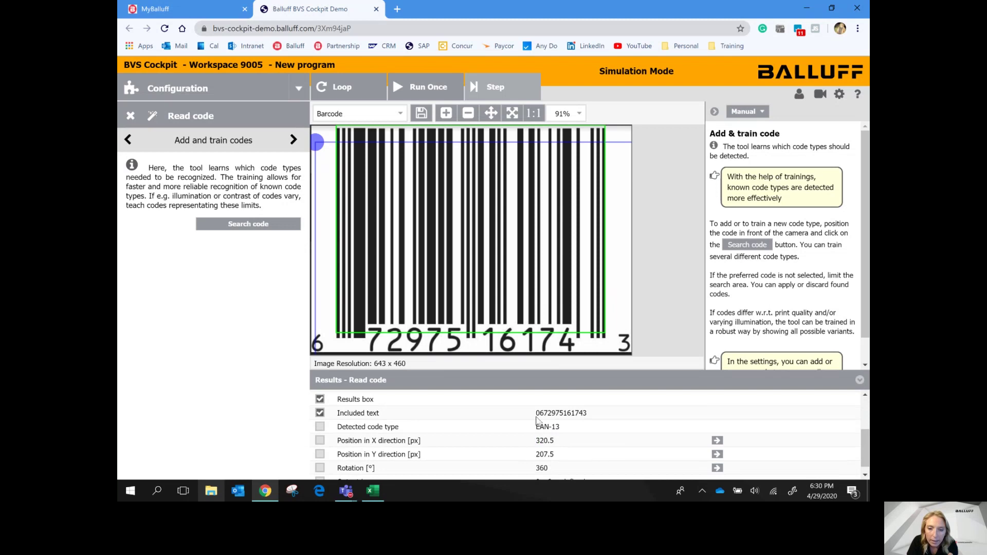
{"action": "left_click_drag", "start_coordinate": [537, 413], "coordinate": [594, 417]}
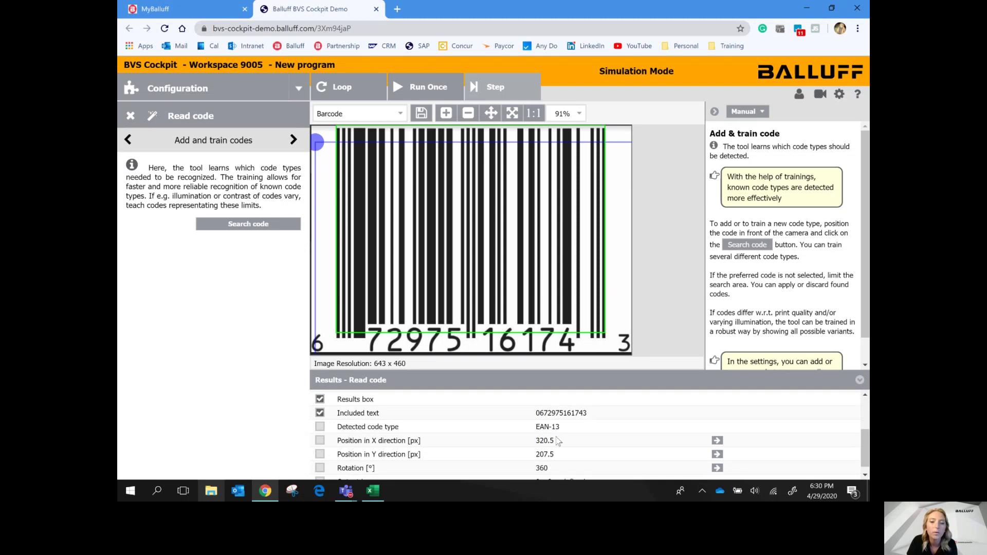
{"action": "scroll", "coordinate": [559, 443], "scroll_direction": "down", "scroll_amount": 1}
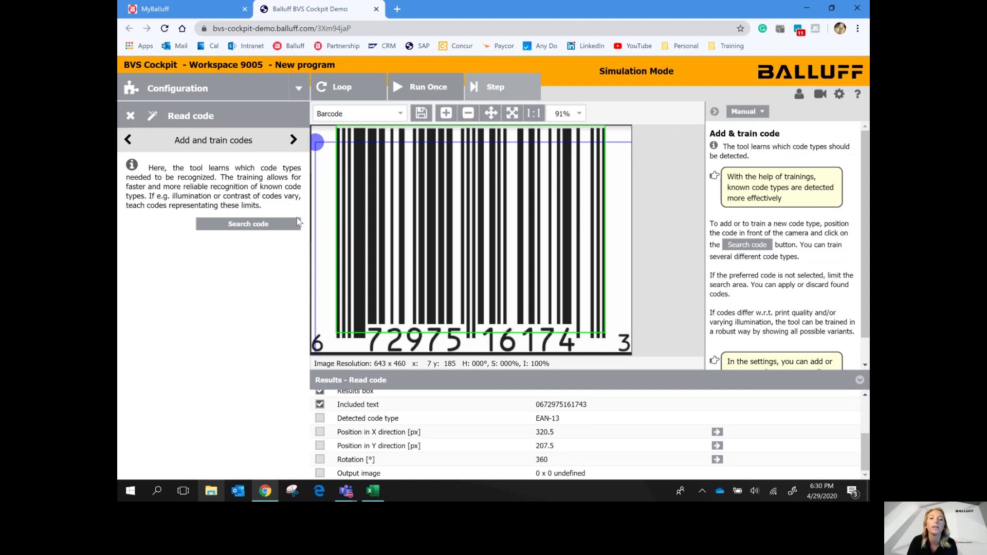
{"action": "left_click", "coordinate": [294, 140]}
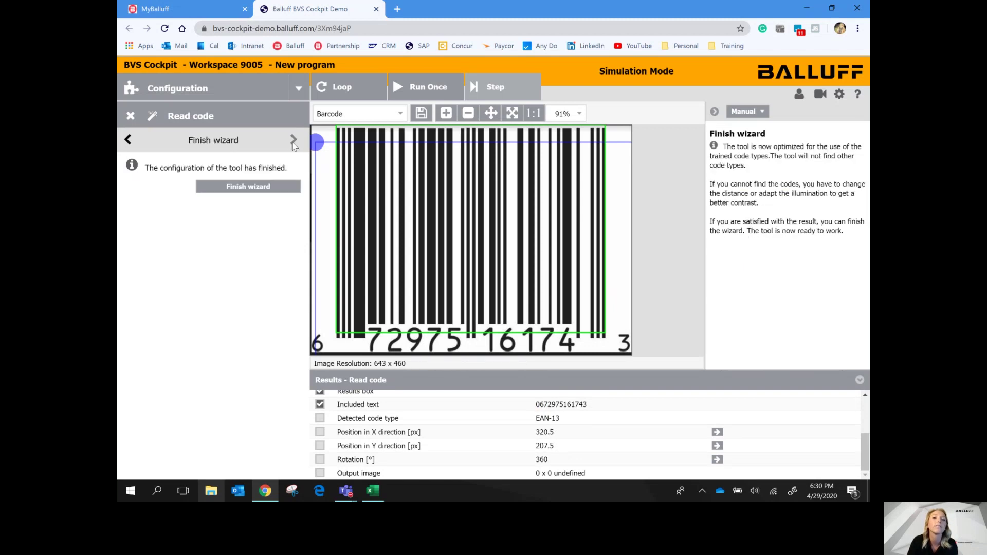
{"action": "left_click", "coordinate": [272, 188]}
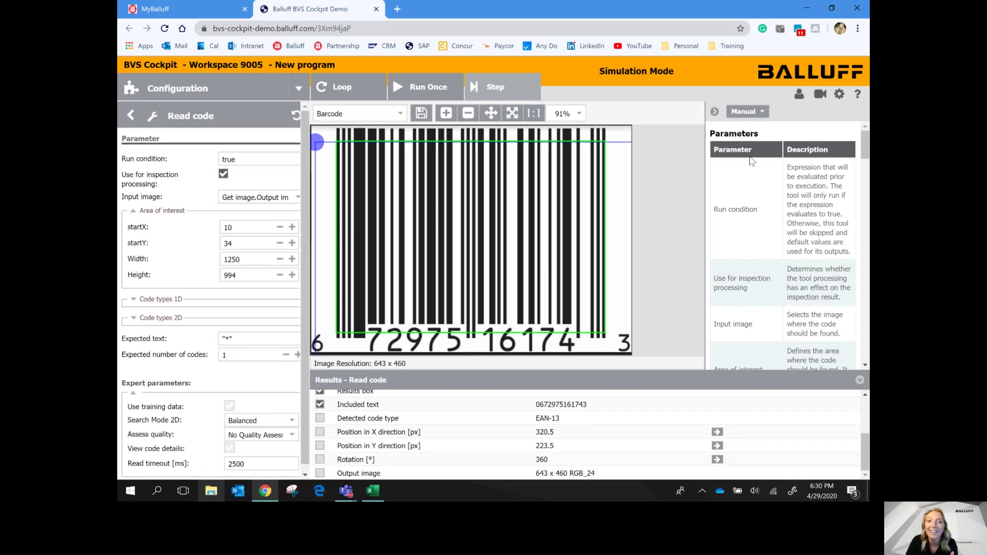
Expand the Read code tool's 1D code types and look through the list of supported codes.
{"action": "left_click", "coordinate": [157, 300]}
{"action": "scroll", "coordinate": [177, 339], "scroll_direction": "down", "scroll_amount": 5}
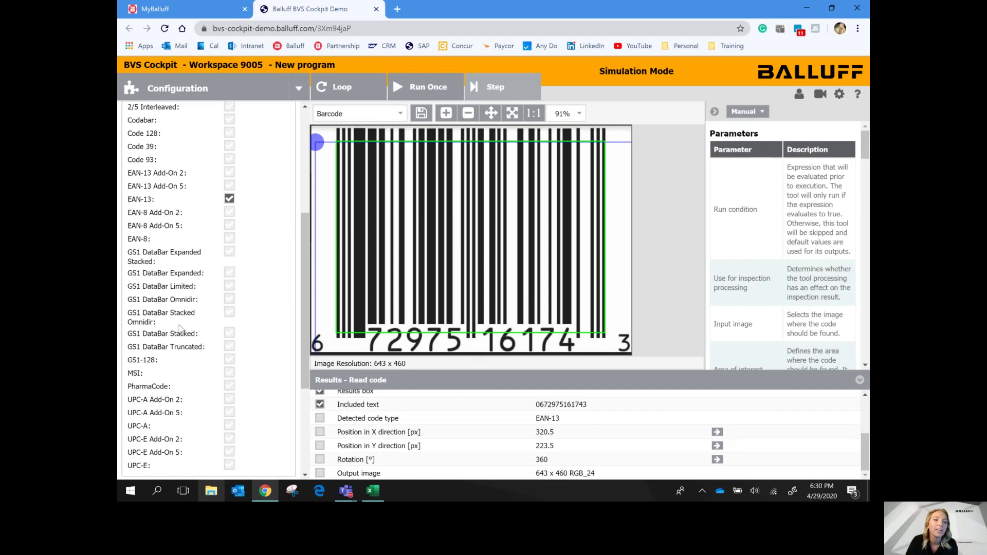
{"action": "scroll", "coordinate": [183, 303], "scroll_direction": "up", "scroll_amount": 3}
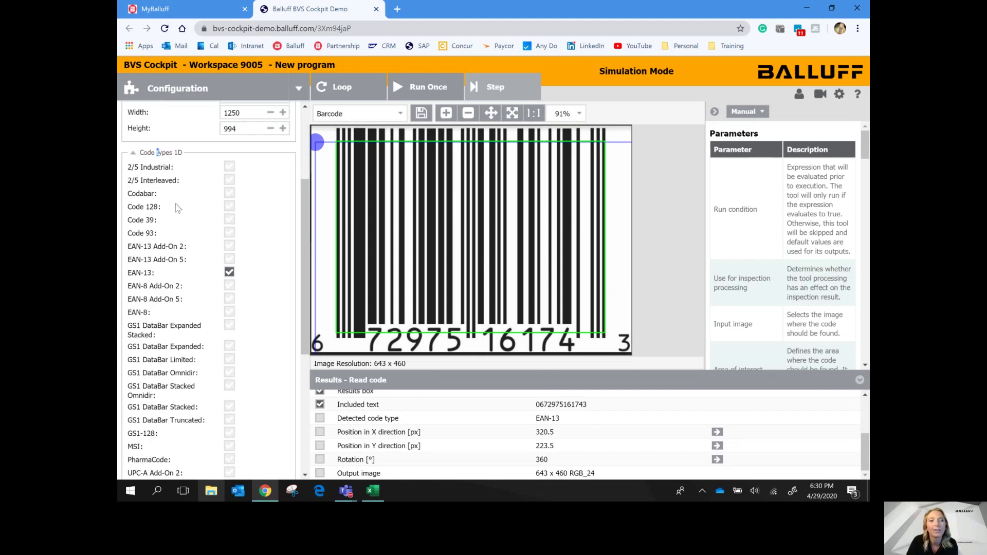
{"action": "scroll", "coordinate": [173, 262], "scroll_direction": "down", "scroll_amount": 3}
{"action": "scroll", "coordinate": [170, 313], "scroll_direction": "up", "scroll_amount": 6}
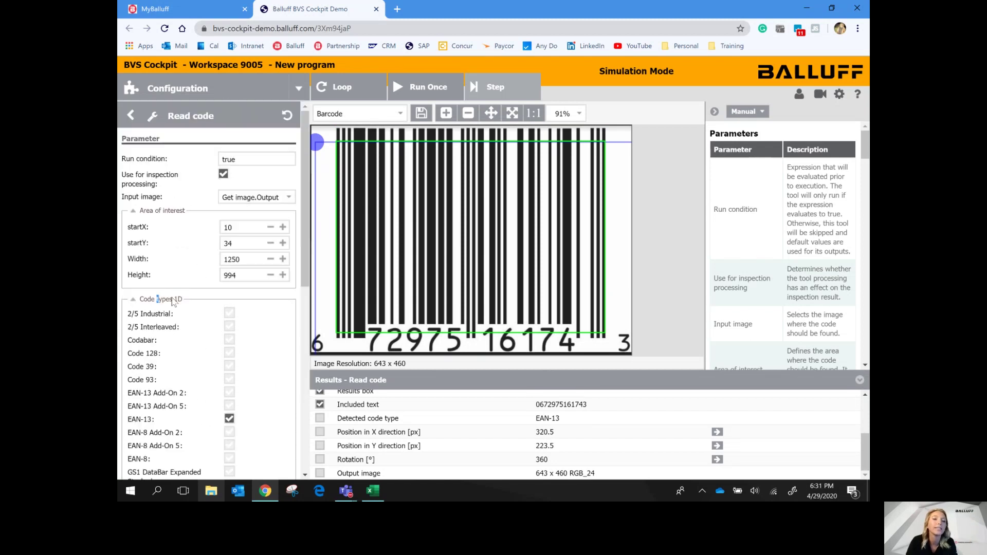
{"action": "scroll", "coordinate": [195, 282], "scroll_direction": "down", "scroll_amount": 6}
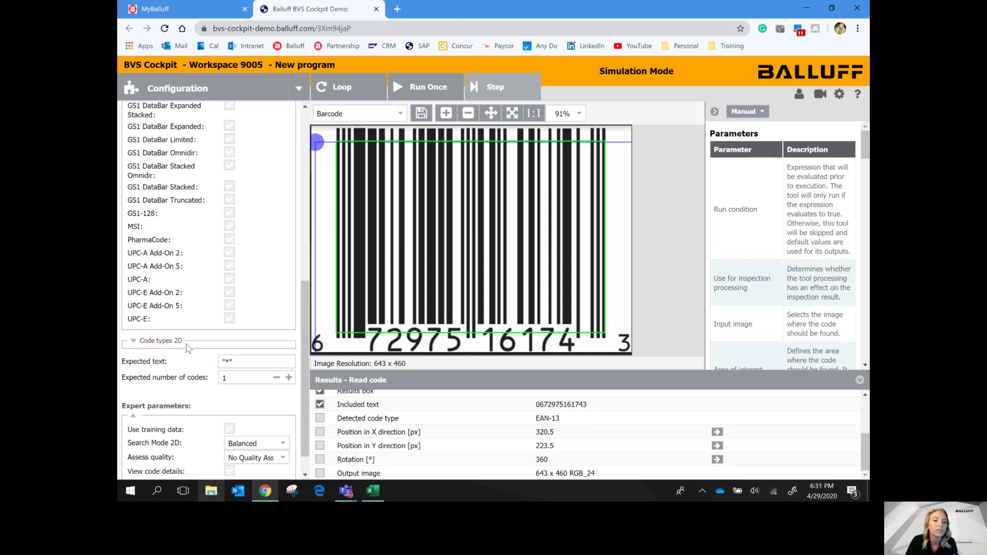
Expand the Read code tool's 2D code types, look through the supported codes, and return to the program's tool list.
{"action": "left_click", "coordinate": [174, 342]}
{"action": "scroll", "coordinate": [226, 334], "scroll_direction": "down", "scroll_amount": 3}
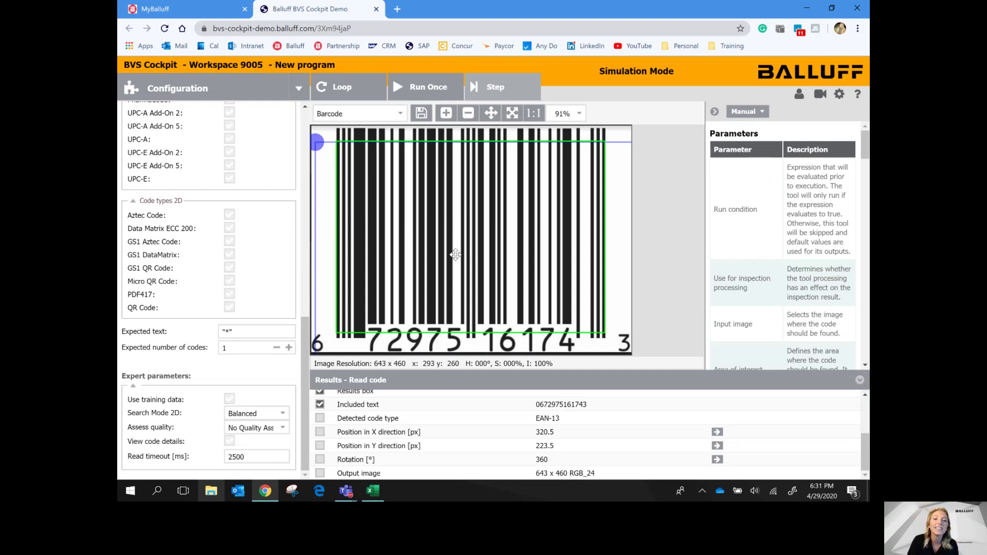
{"action": "scroll", "coordinate": [266, 273], "scroll_direction": "up", "scroll_amount": 10}
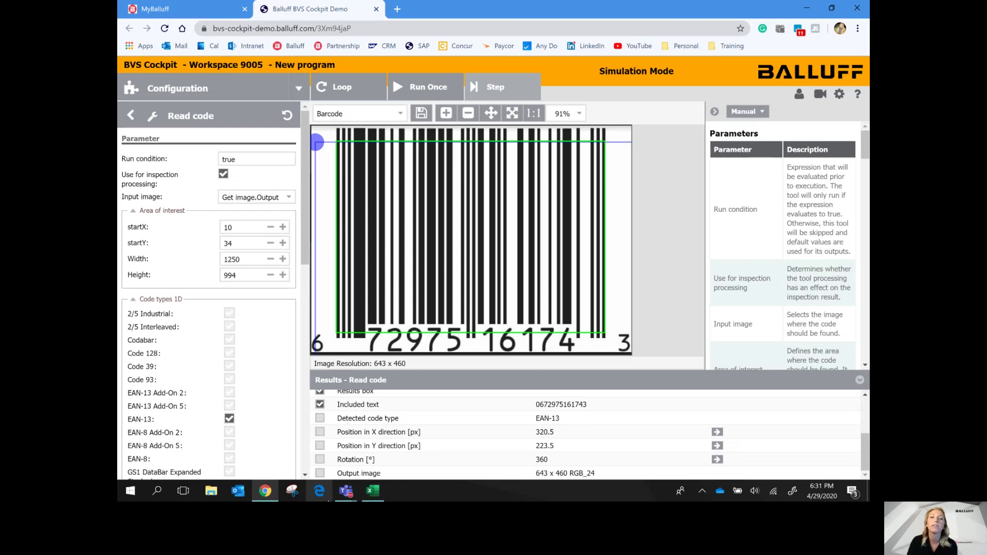
{"action": "left_click", "coordinate": [160, 119]}
Look through the tools that can be inserted after the Read code tool, without adding one.
{"action": "left_click", "coordinate": [290, 236]}
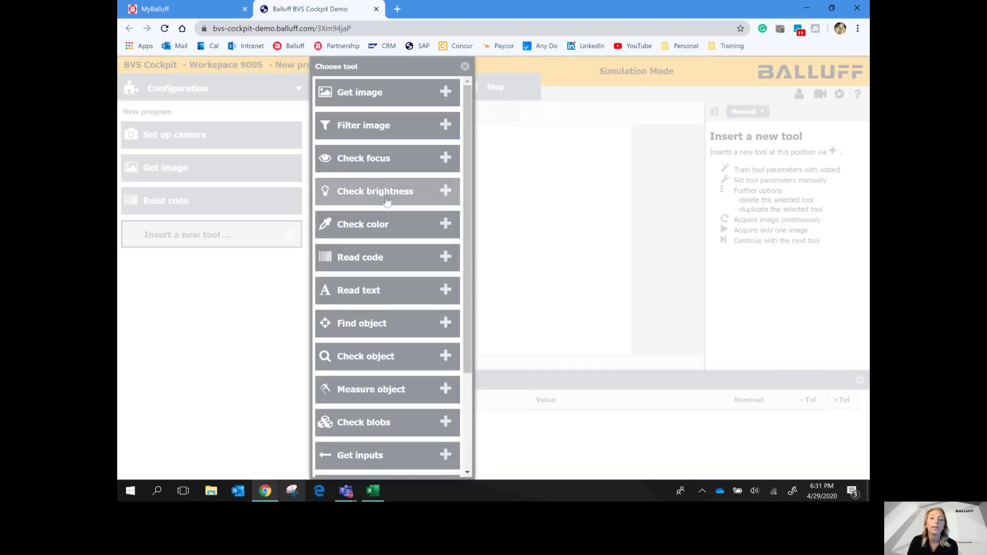
{"action": "scroll", "coordinate": [359, 206], "scroll_direction": "down", "scroll_amount": 3}
{"action": "scroll", "coordinate": [344, 360], "scroll_direction": "up", "scroll_amount": 3}
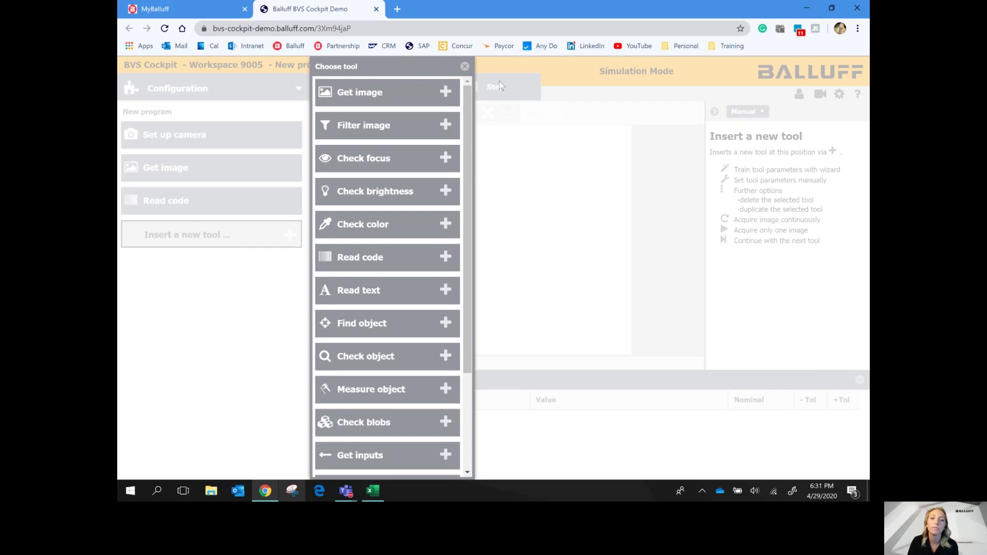
{"action": "left_click", "coordinate": [464, 66]}
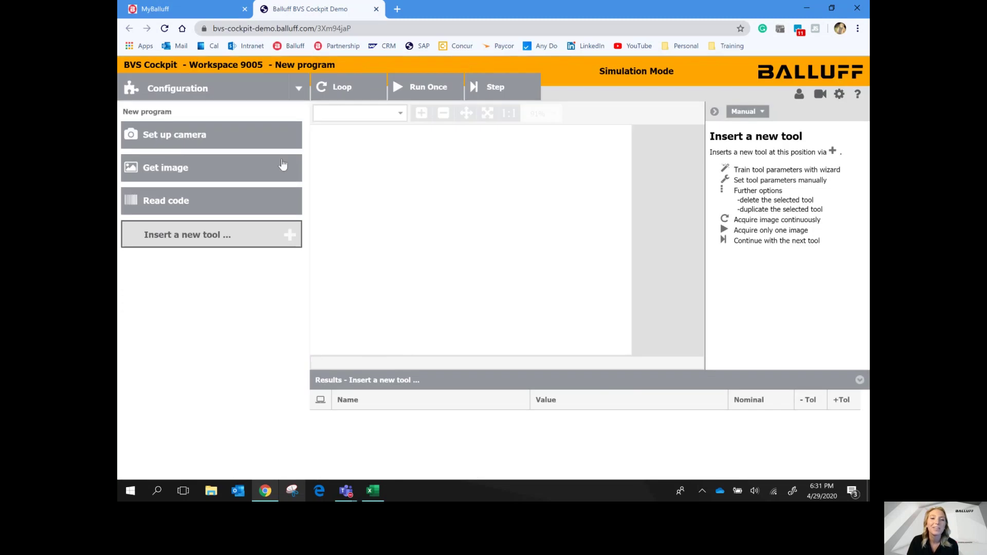
Run the Get image tool once to acquire the business card image thumbnail_IMG_0068.
{"action": "left_click", "coordinate": [191, 165]}
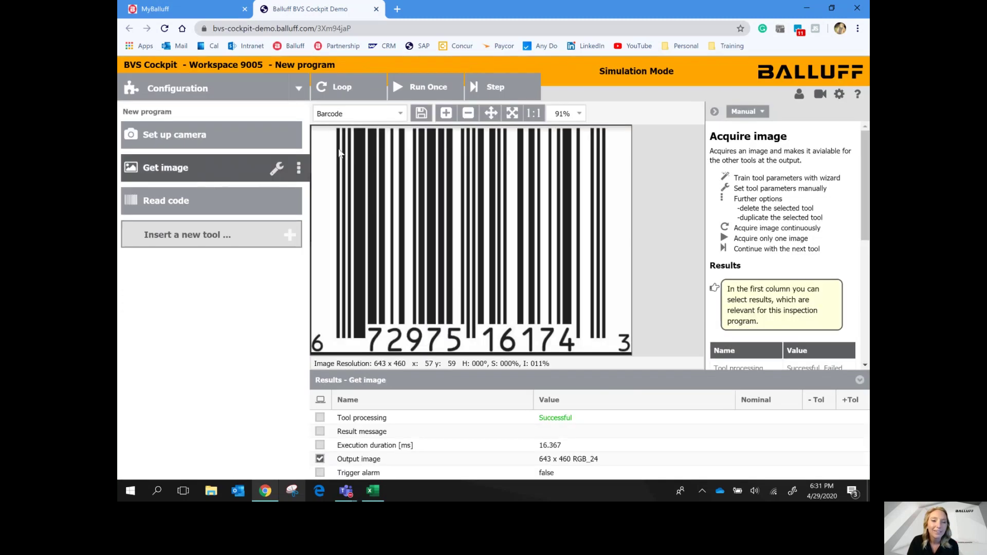
{"action": "left_click", "coordinate": [419, 86]}
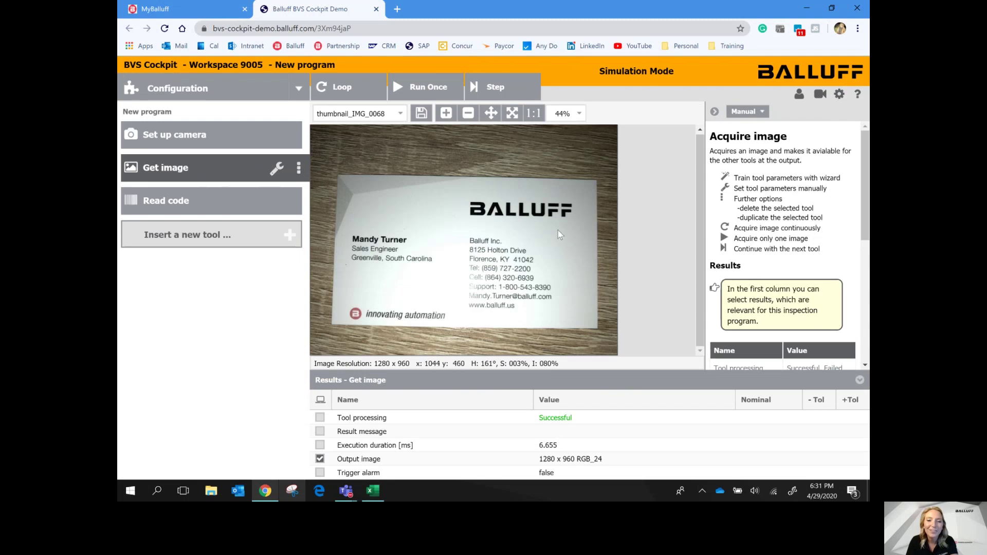